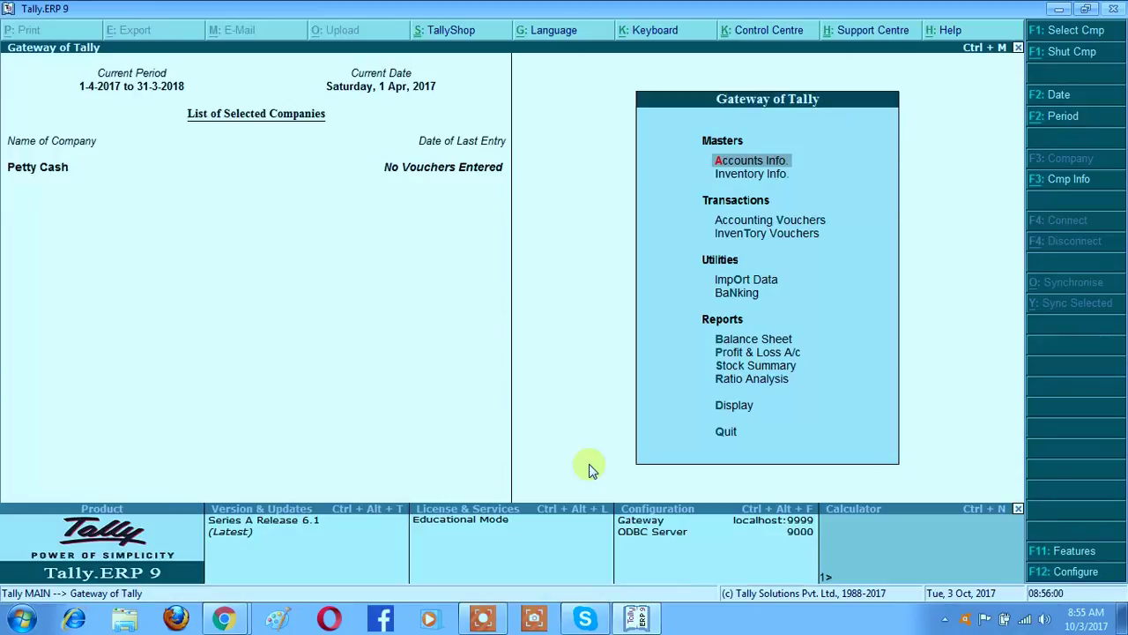
# - Give the Cash ledger an opening balance of 10,000
pyautogui.press('Return')
pyautogui.press('Down')
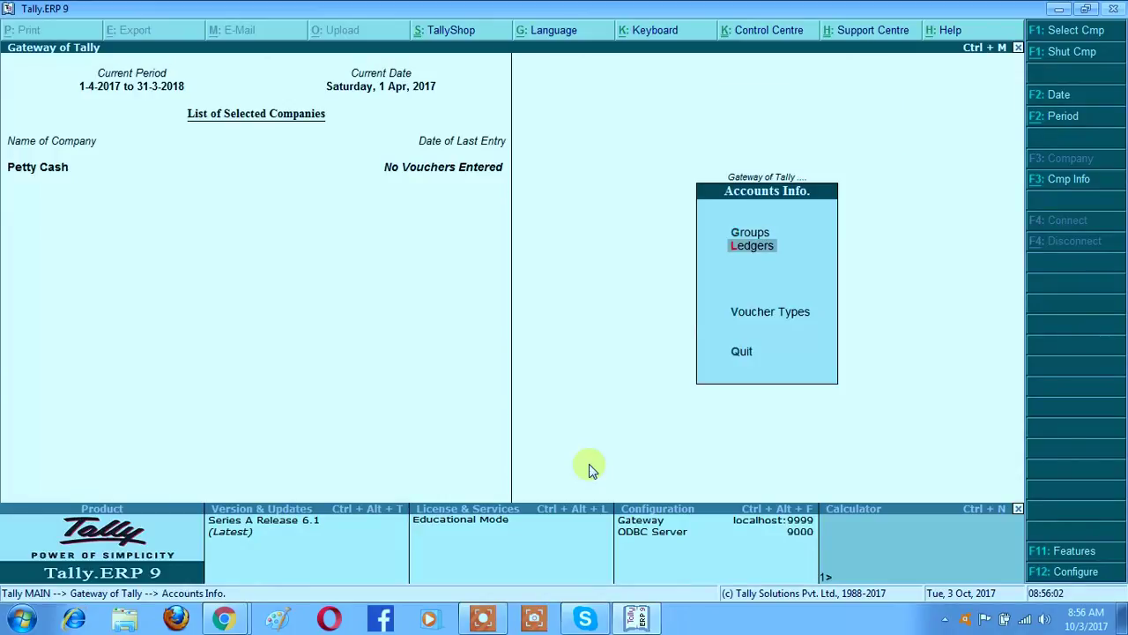
pyautogui.press('Escape')
pyautogui.press('Return')
pyautogui.press('Down')
pyautogui.press('Return')
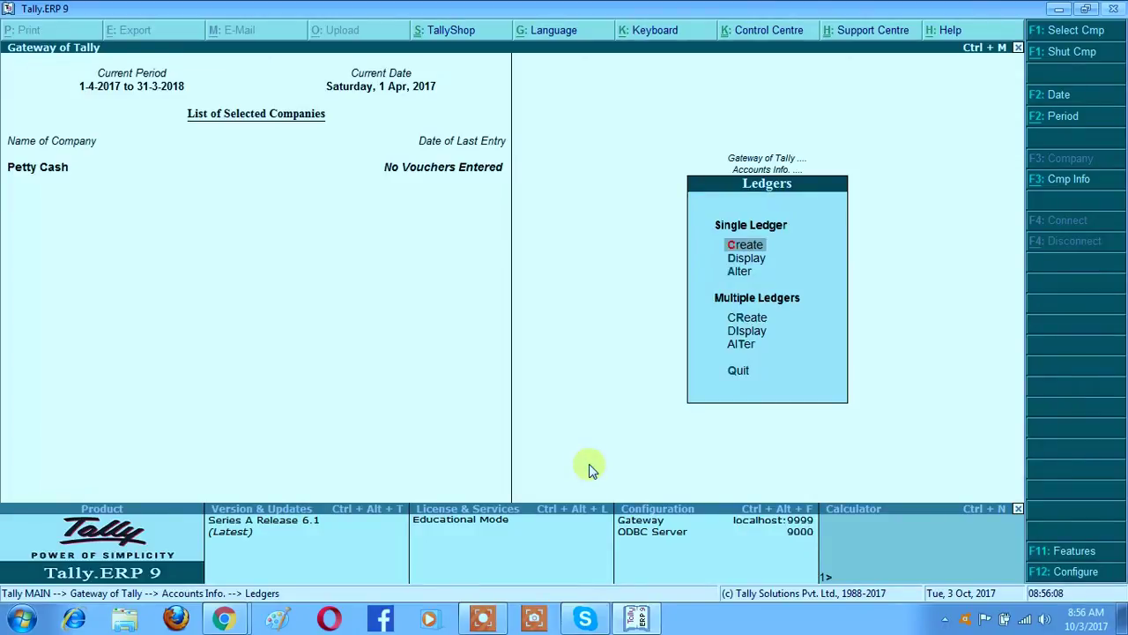
pyautogui.press('Down')
pyautogui.press('Down')
pyautogui.press('Return')
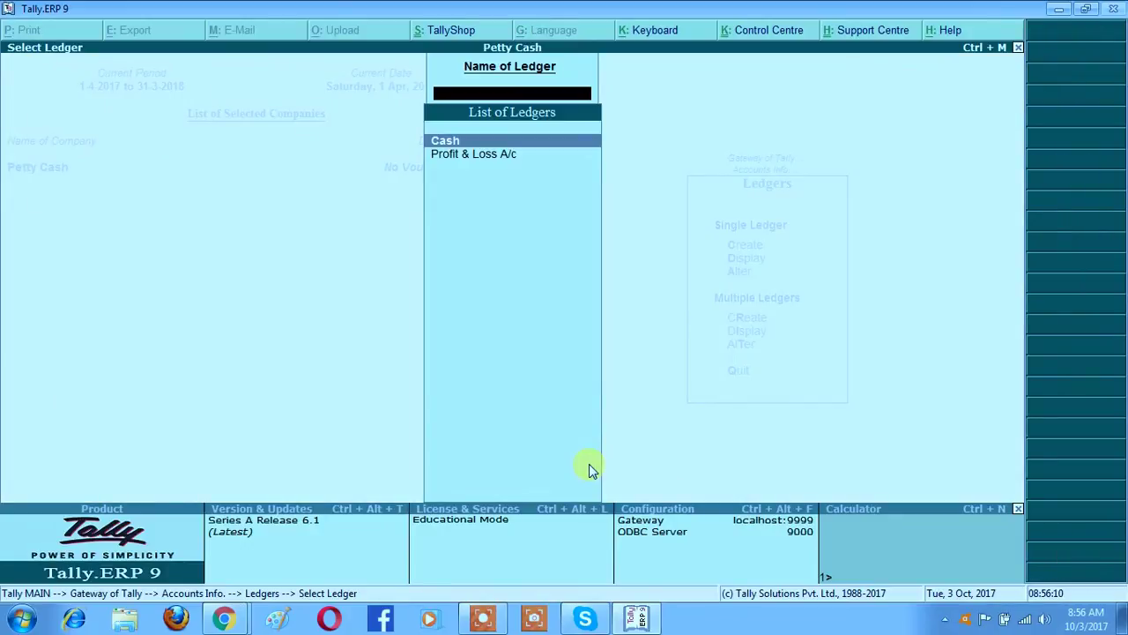
pyautogui.press('Return')
pyautogui.press('Return')
pyautogui.press('Return')
pyautogui.write('1')
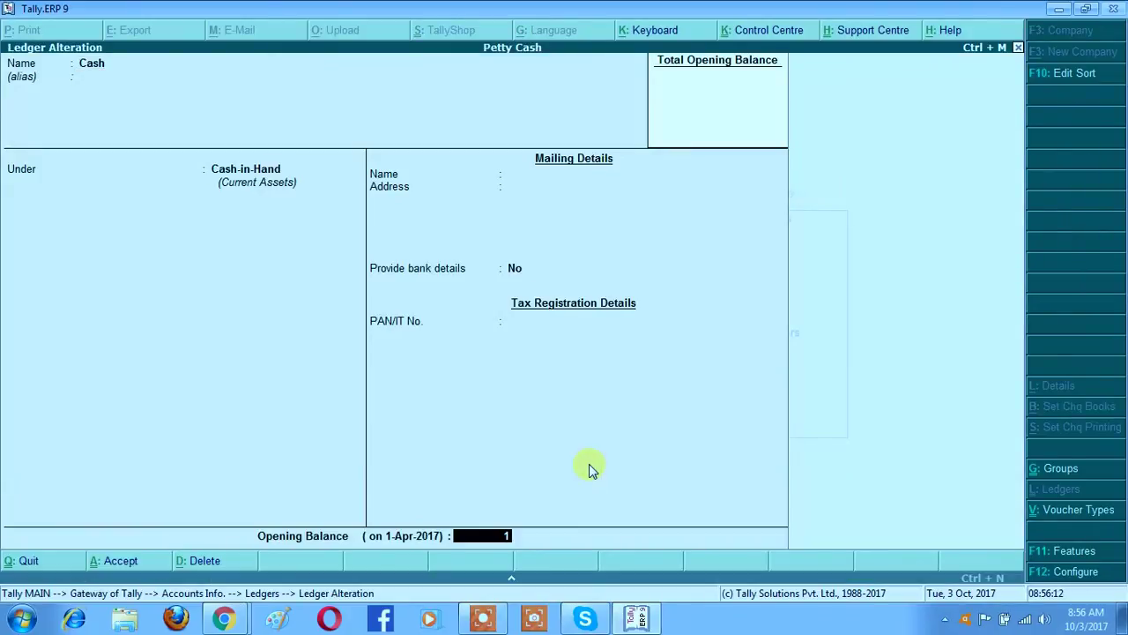
pyautogui.write('0,000')
pyautogui.press('Return')
pyautogui.press('Return')
pyautogui.press('Return')
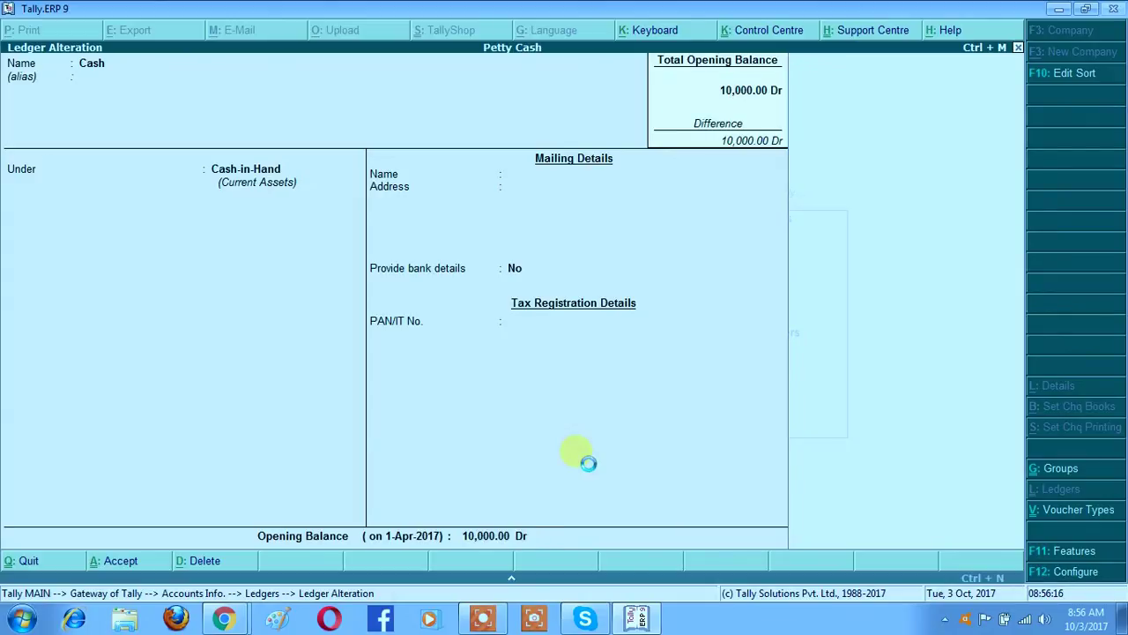
pyautogui.press('Escape')
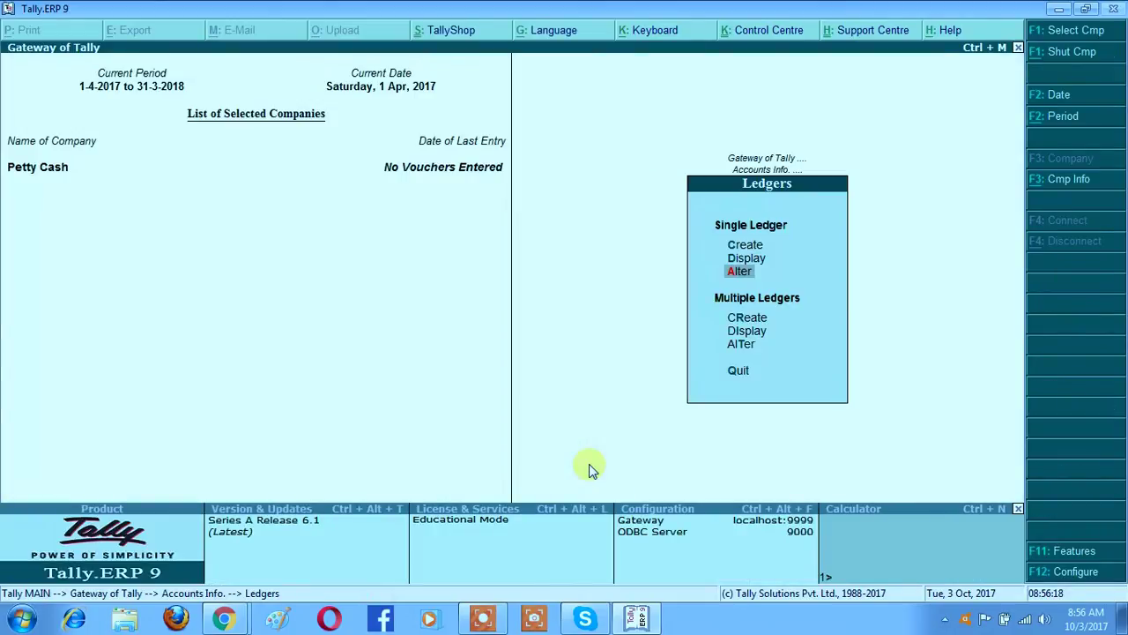
# - Create a 'Petty Cash' ledger under the Cash-in-Hand group
pyautogui.press('Up')
pyautogui.press('Up')
pyautogui.press('Return')
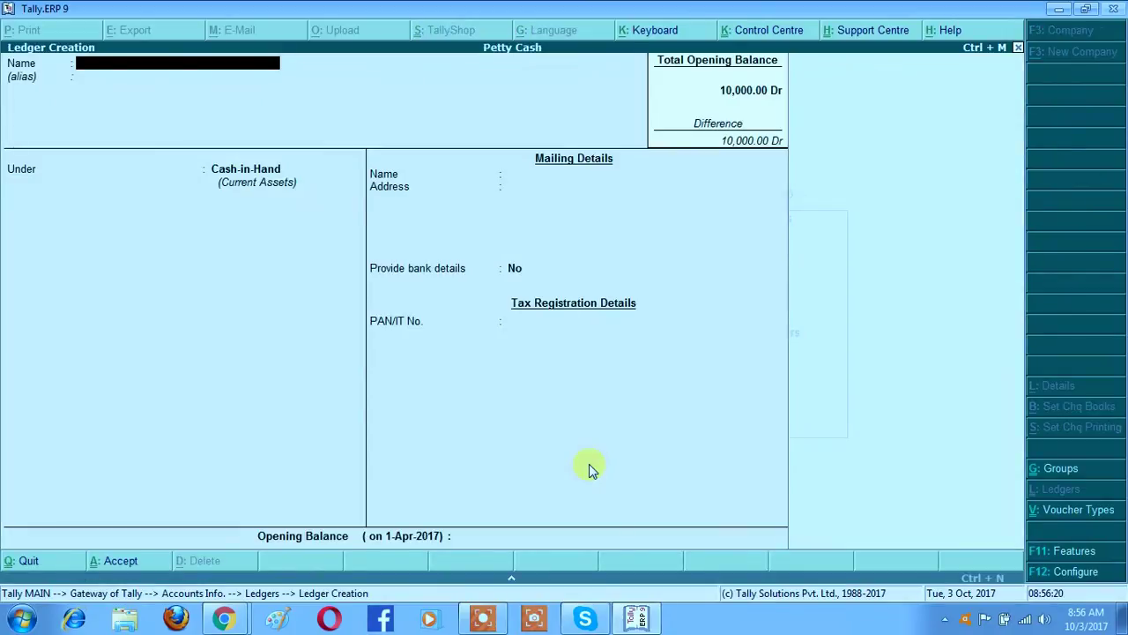
pyautogui.write('Petty Cah')
pyautogui.press('BackSpace')
pyautogui.write('h')
pyautogui.press('Return')
pyautogui.press('Return')
pyautogui.press('Return')
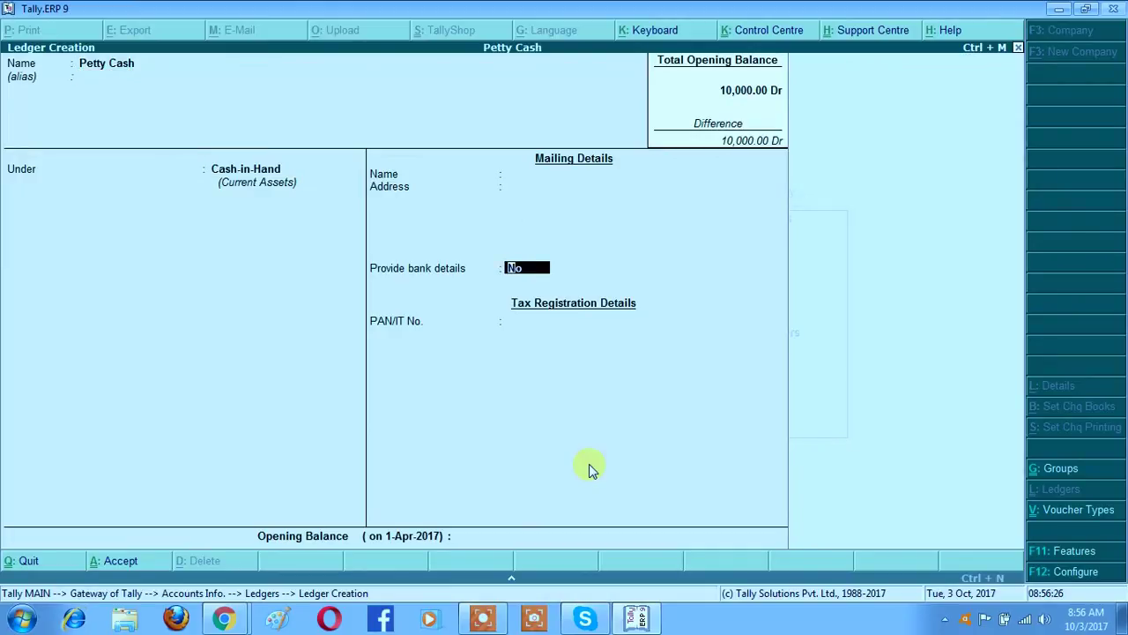
pyautogui.press('Return')
pyautogui.press('Return')
pyautogui.press('Return')
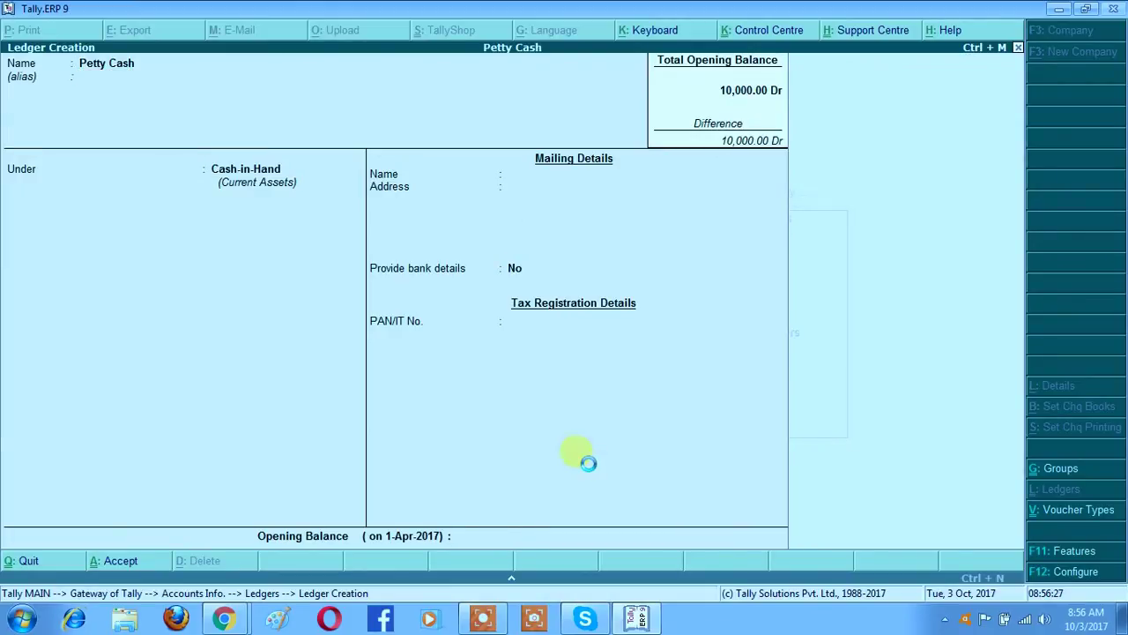
pyautogui.press('Escape')
pyautogui.press('Return')
pyautogui.press('Escape')
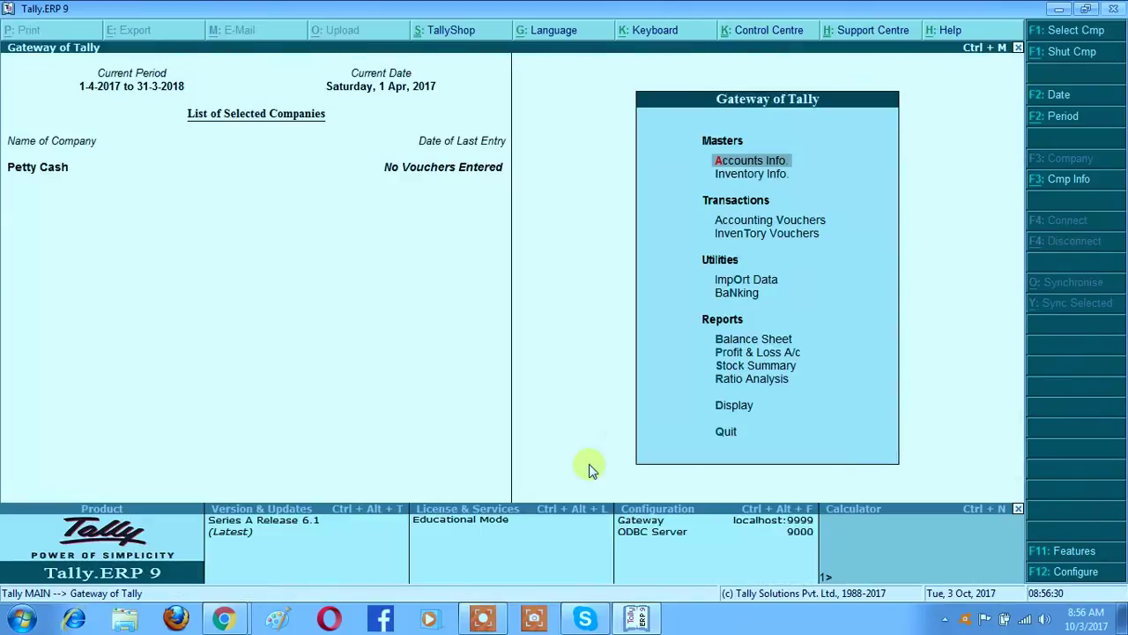
# - Start a Contra voucher with Cr/Dr entry set to Yes and single-entry mode set to No
pyautogui.press('v')
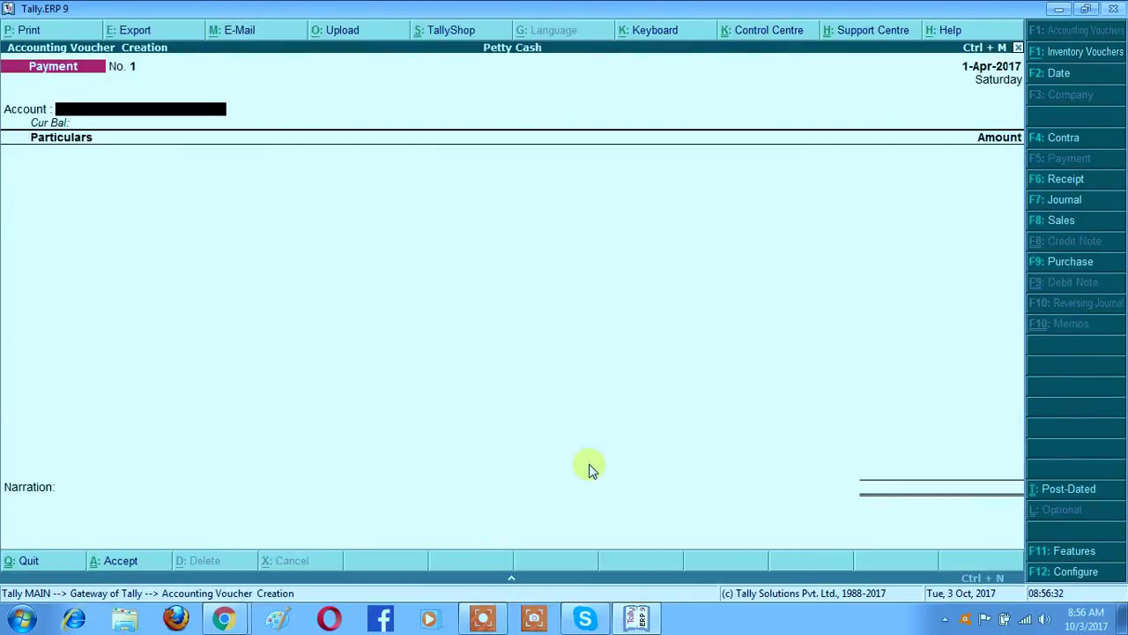
pyautogui.press('F4')
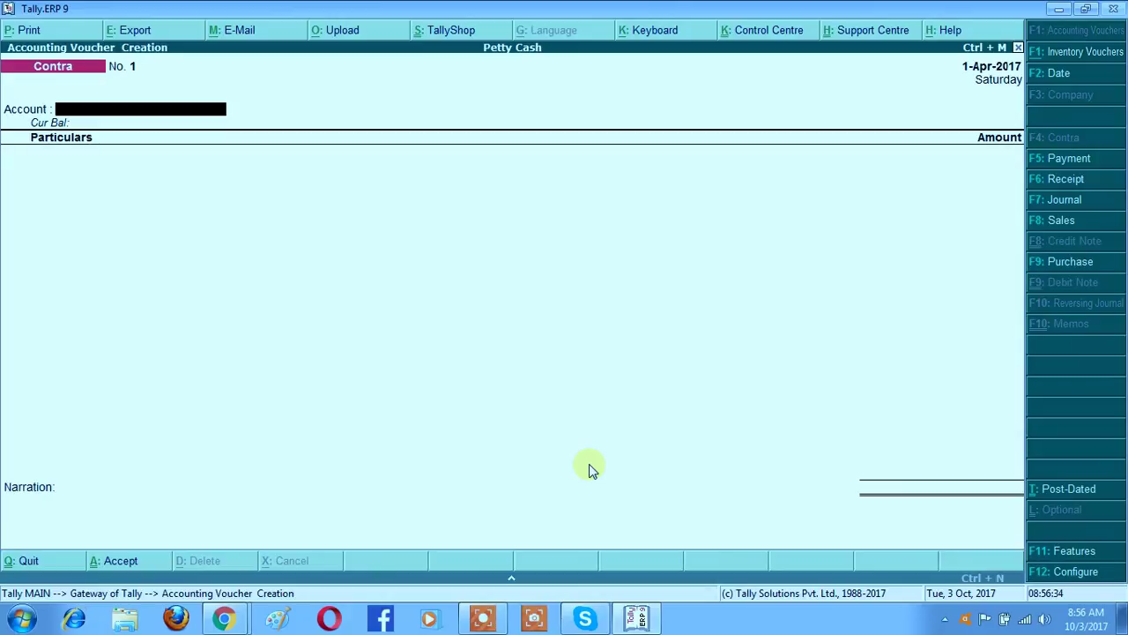
pyautogui.press('F12')
pyautogui.press('Return')
pyautogui.press('Return')
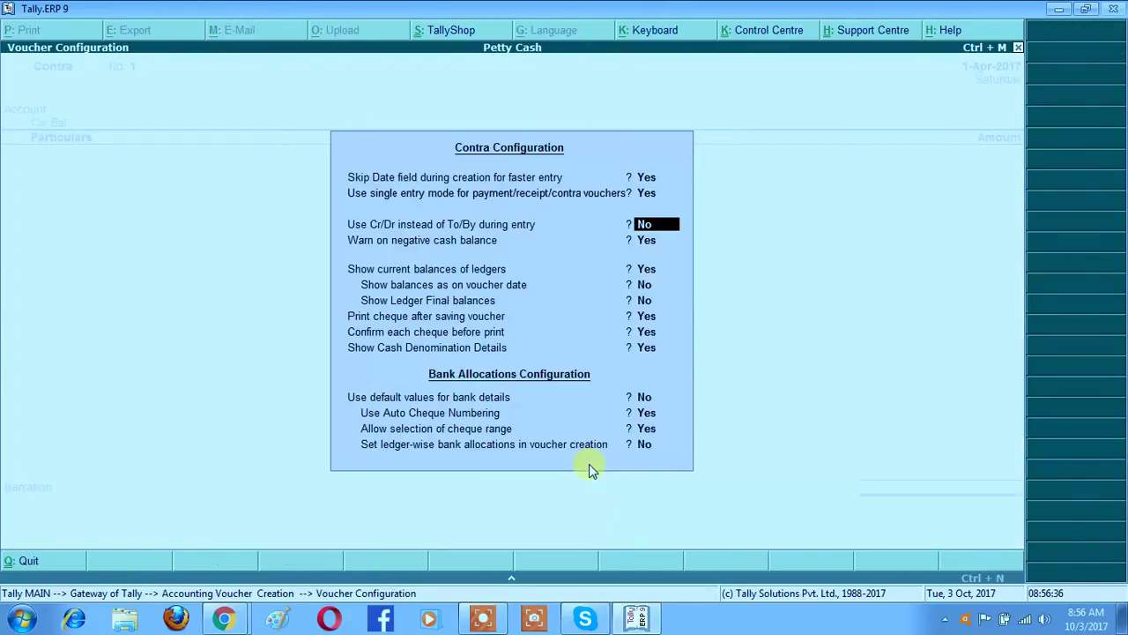
pyautogui.write('y')
pyautogui.press('Return')
pyautogui.press('Return')
pyautogui.press('Return')
pyautogui.press('Return')
pyautogui.press('Return')
pyautogui.press('Return')
pyautogui.press('Return')
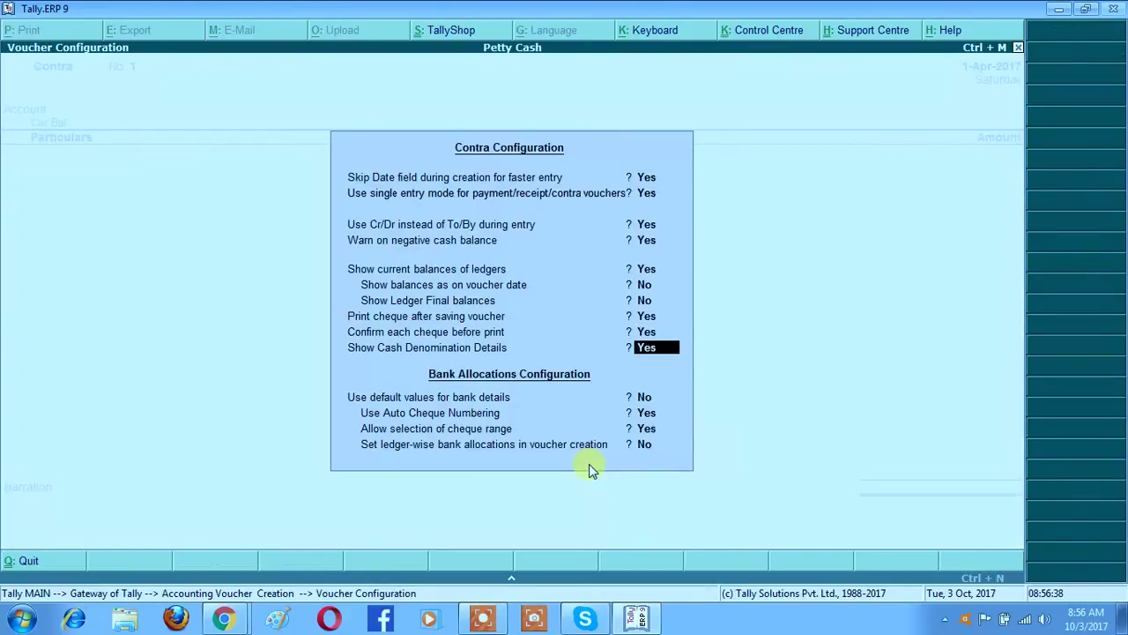
pyautogui.press('Return')
pyautogui.press('Return')
pyautogui.press('Return')
pyautogui.press('Return')
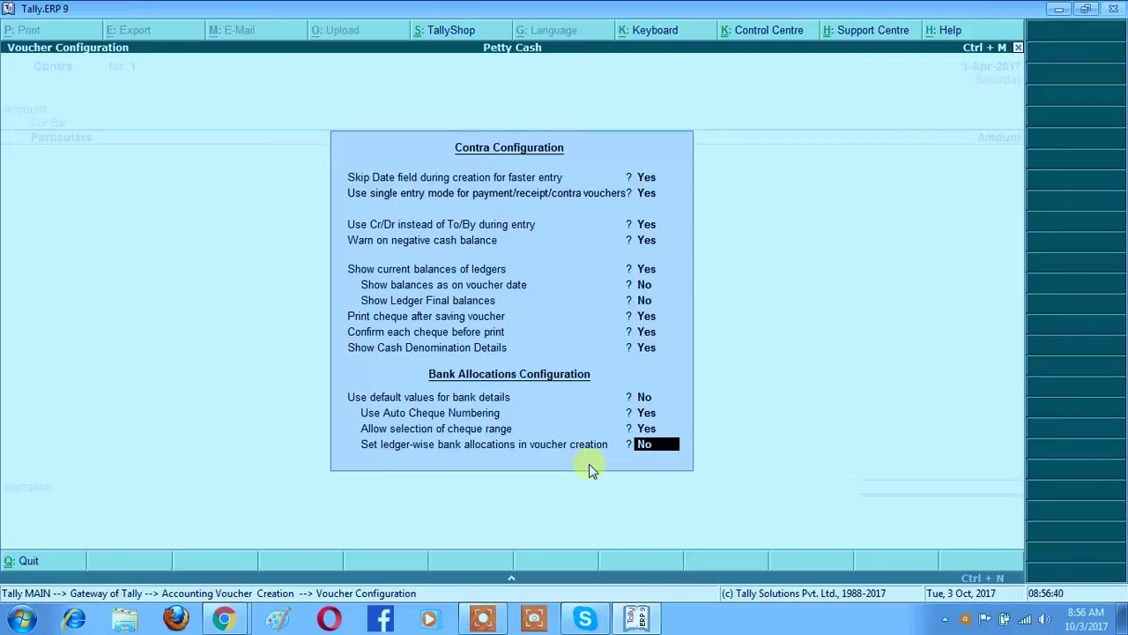
pyautogui.press('Up')
pyautogui.press('Up')
pyautogui.press('Up')
pyautogui.press('Up')
pyautogui.press('Up')
pyautogui.press('Up')
pyautogui.press('Up')
pyautogui.press('Up')
pyautogui.press('Up')
pyautogui.press('Up')
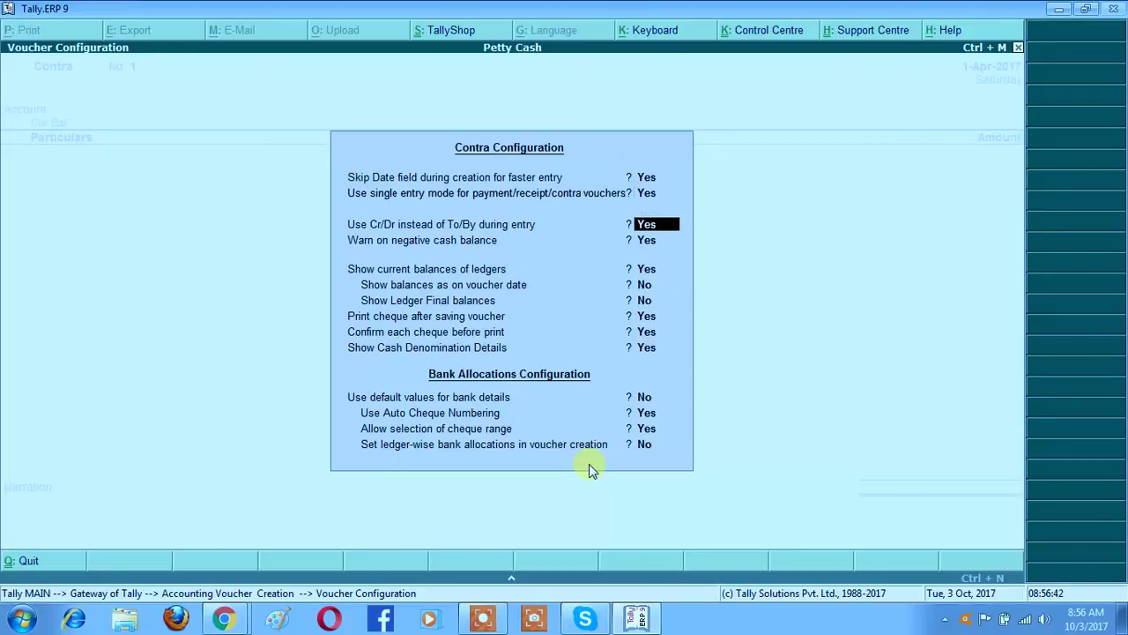
pyautogui.press('Up')
pyautogui.write('n')
pyautogui.press('Return')
pyautogui.press('Return')
pyautogui.press('Return')
pyautogui.press('Return')
pyautogui.press('Return')
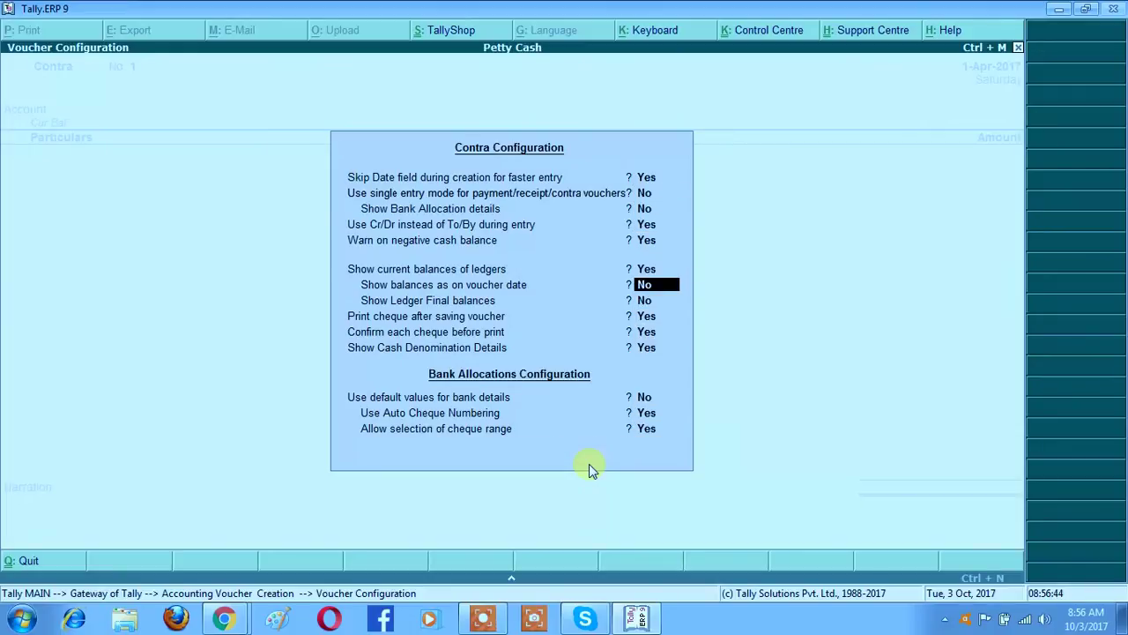
pyautogui.hotkey('ctrl', 'a')
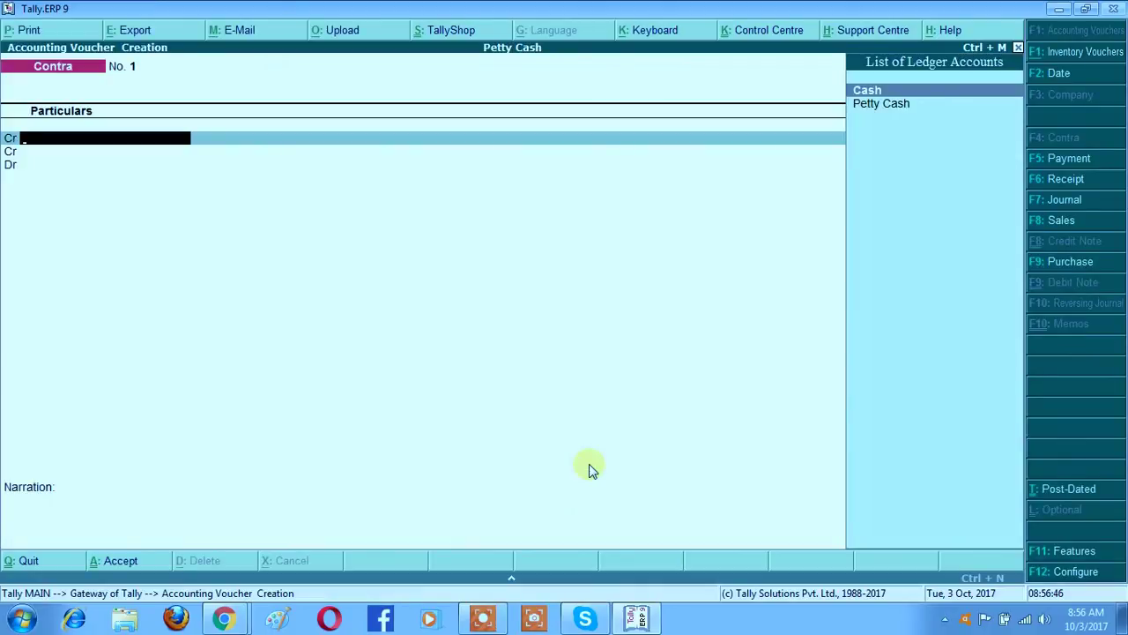
# - Credit Cash 5,000 and debit Petty Cash 5,000, then save the Contra voucher
pyautogui.press('Return')
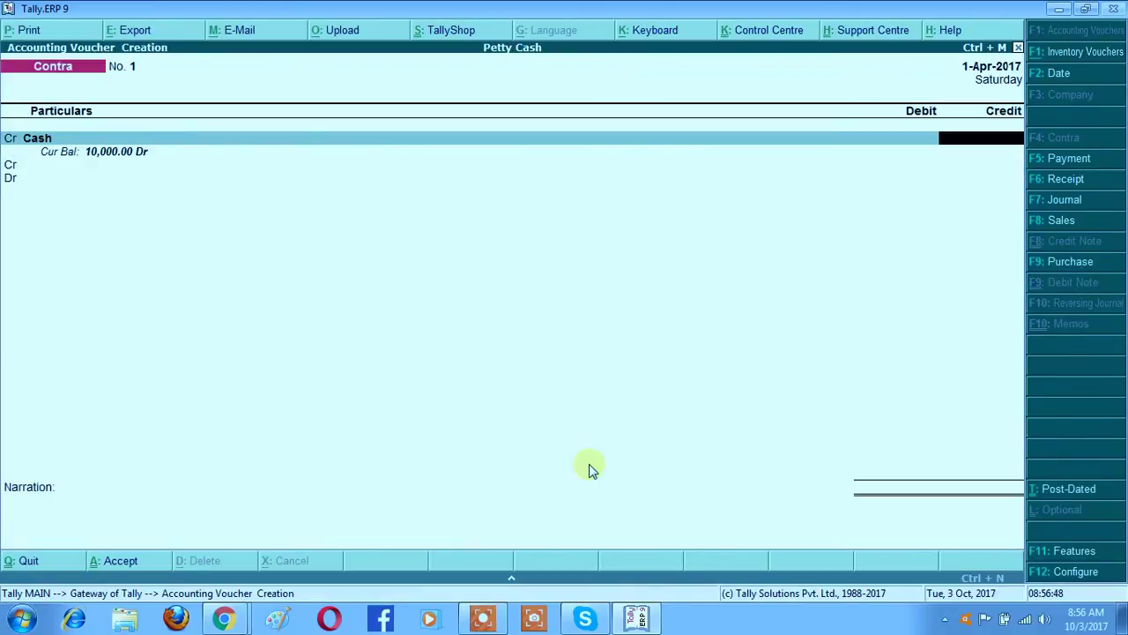
pyautogui.write('5,000')
pyautogui.press('Return')
pyautogui.press('Return')
pyautogui.press('BackSpace')
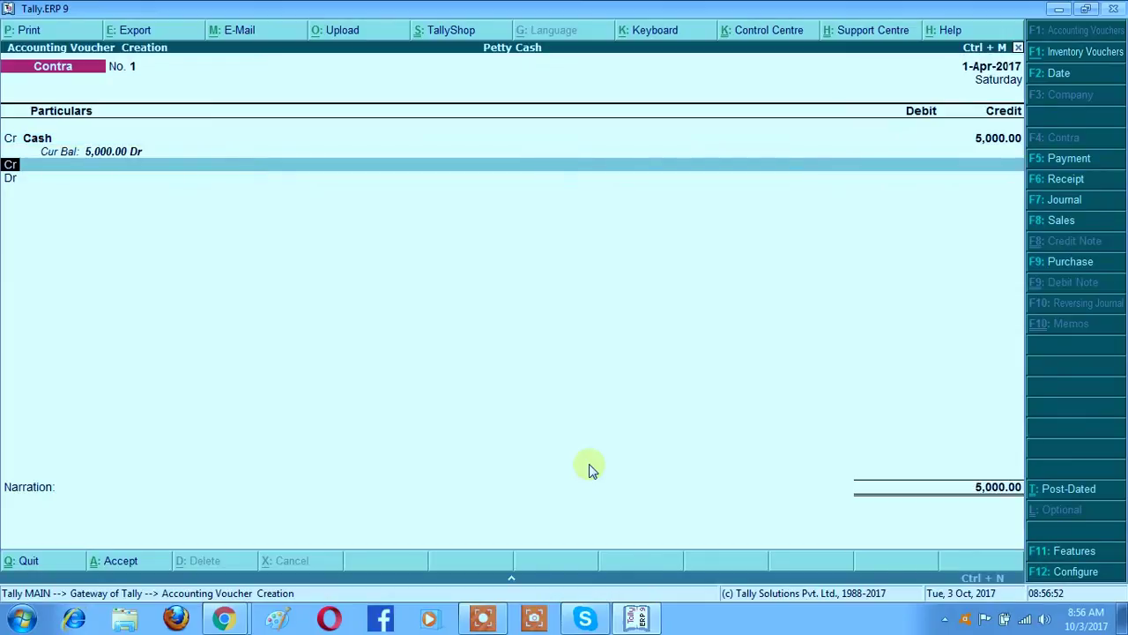
pyautogui.write('d')
pyautogui.press('Return')
pyautogui.press('Down')
pyautogui.press('Return')
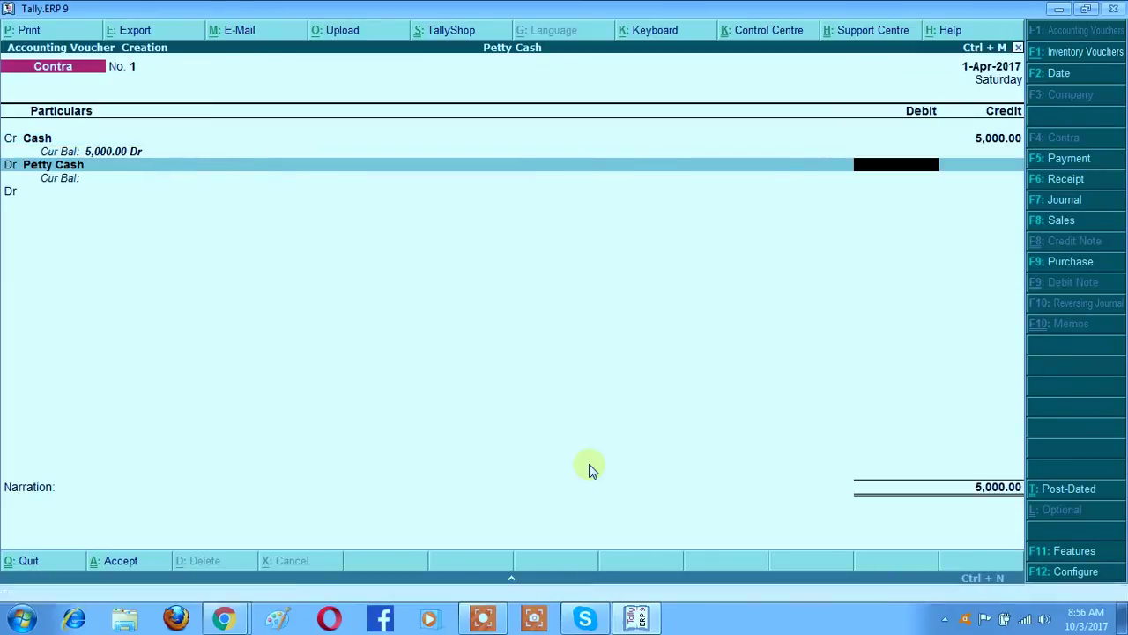
pyautogui.write('5000')
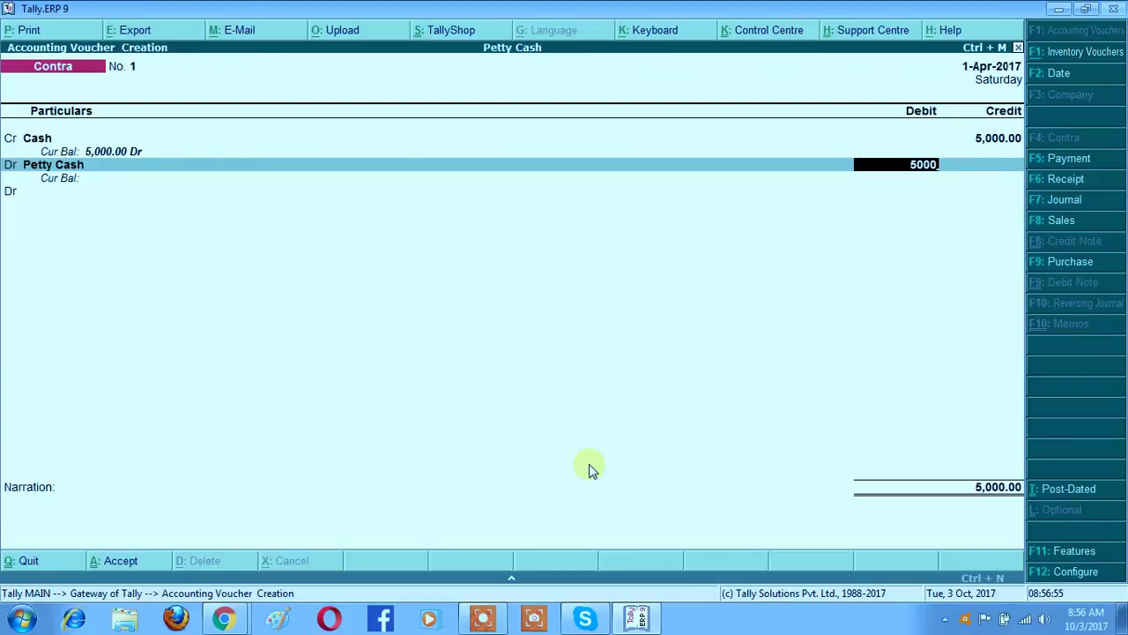
pyautogui.press('Return')
pyautogui.press('Return')
pyautogui.press('Return')
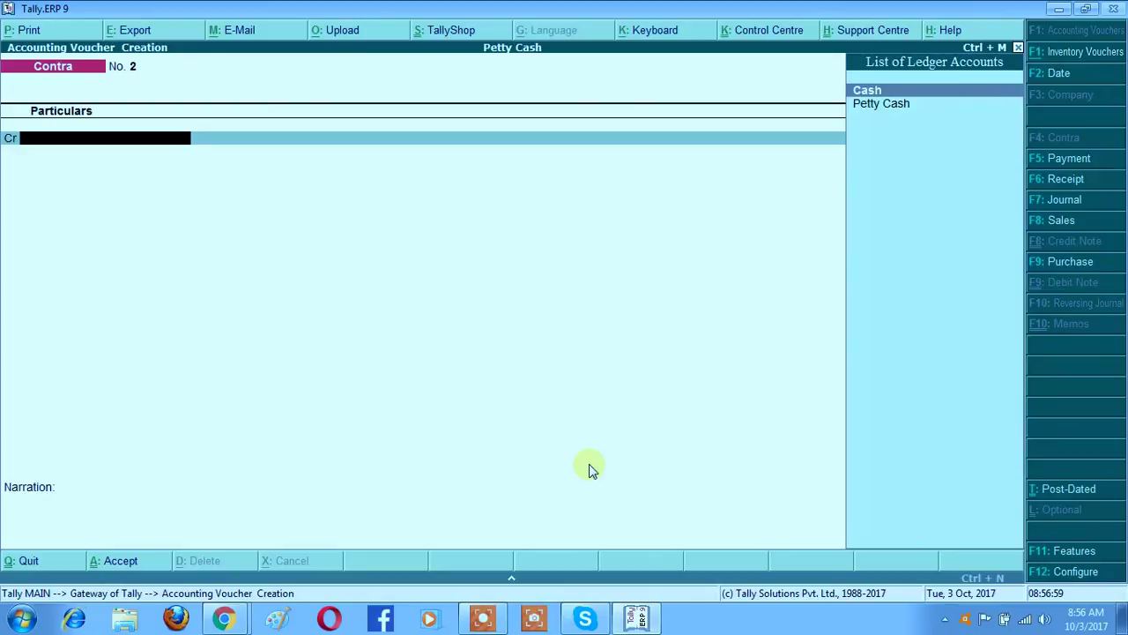
pyautogui.press('Escape')
pyautogui.press('Return')
pyautogui.press('Escape')
pyautogui.press('Escape')
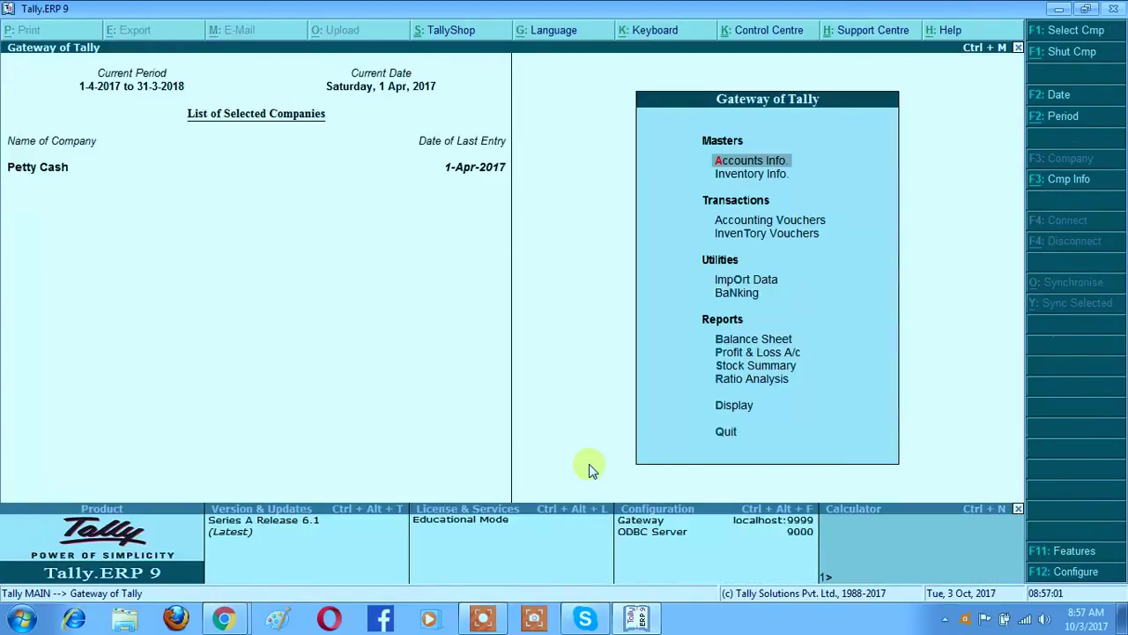
# - Create a 'Petty Cash' voucher type based on Payment, with Pymt abbreviation and automatic numbering
pyautogui.press('Return')
pyautogui.press('v')
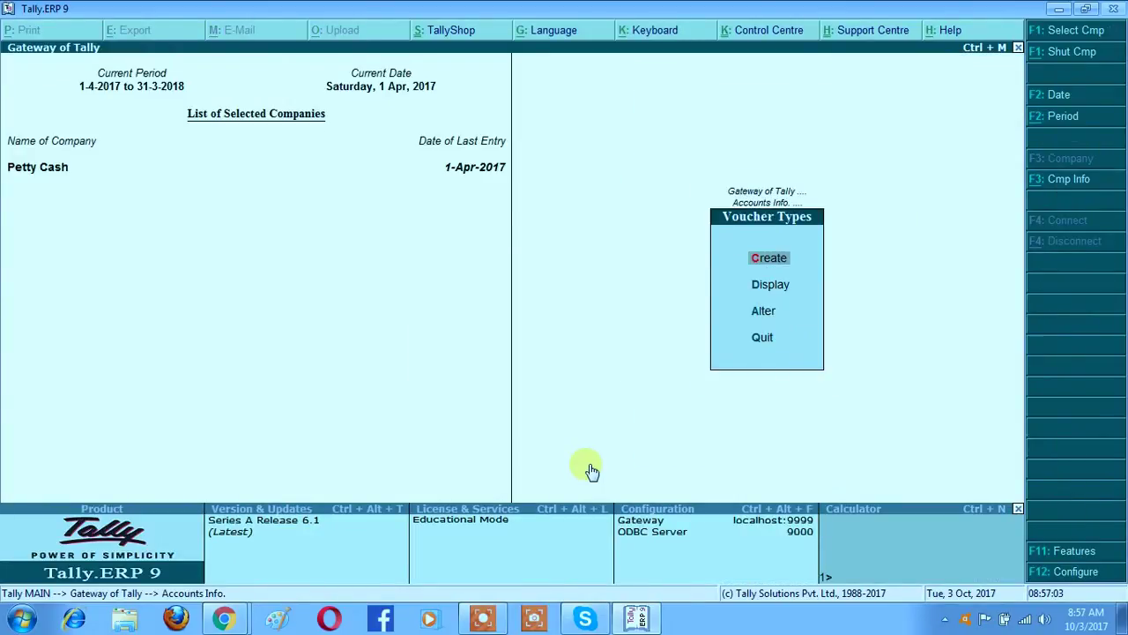
pyautogui.press('Return')
pyautogui.write('Pae')
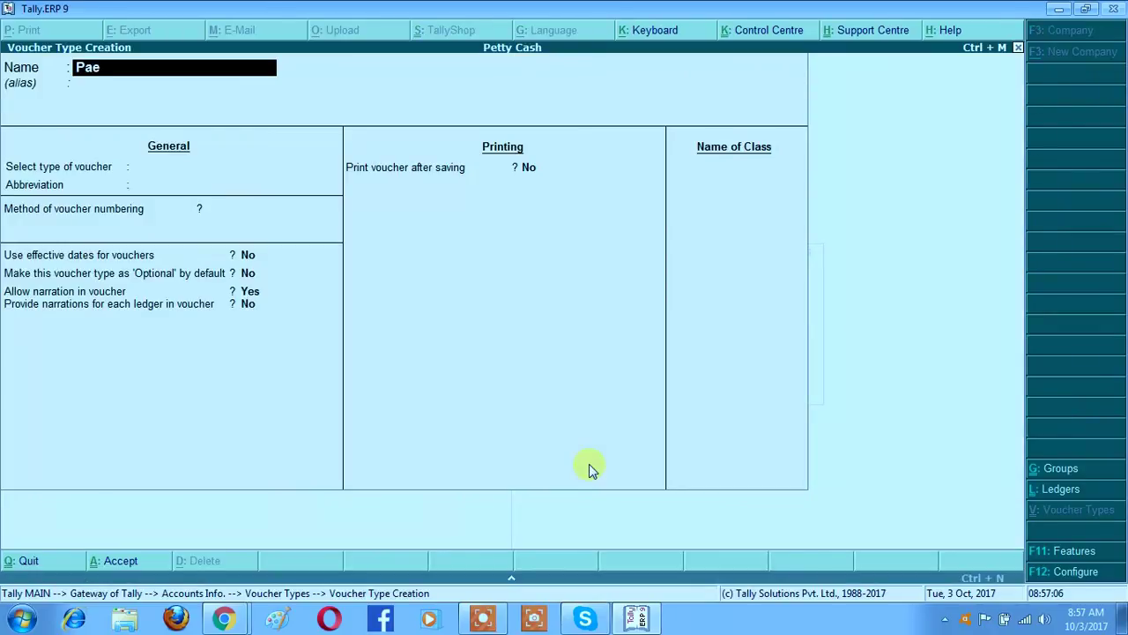
pyautogui.write('tty')
pyautogui.press('BackSpace')
pyautogui.press('BackSpace')
pyautogui.press('BackSpace')
pyautogui.press('BackSpace')
pyautogui.press('BackSpace')
pyautogui.write('etty c')
pyautogui.write('ah')
pyautogui.press('BackSpace')
pyautogui.write('sh')
pyautogui.write(' a')
pyautogui.press('BackSpace')
pyautogui.press('BackSpace')
pyautogui.press('Return')
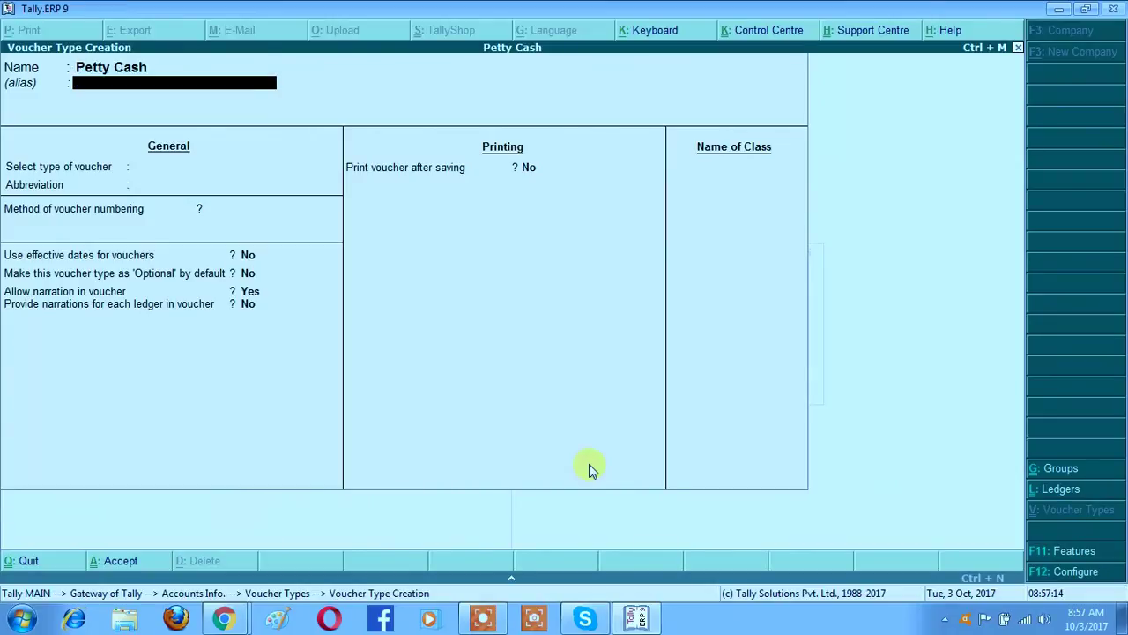
pyautogui.press('Return')
pyautogui.write('Pay')
pyautogui.press('Return')
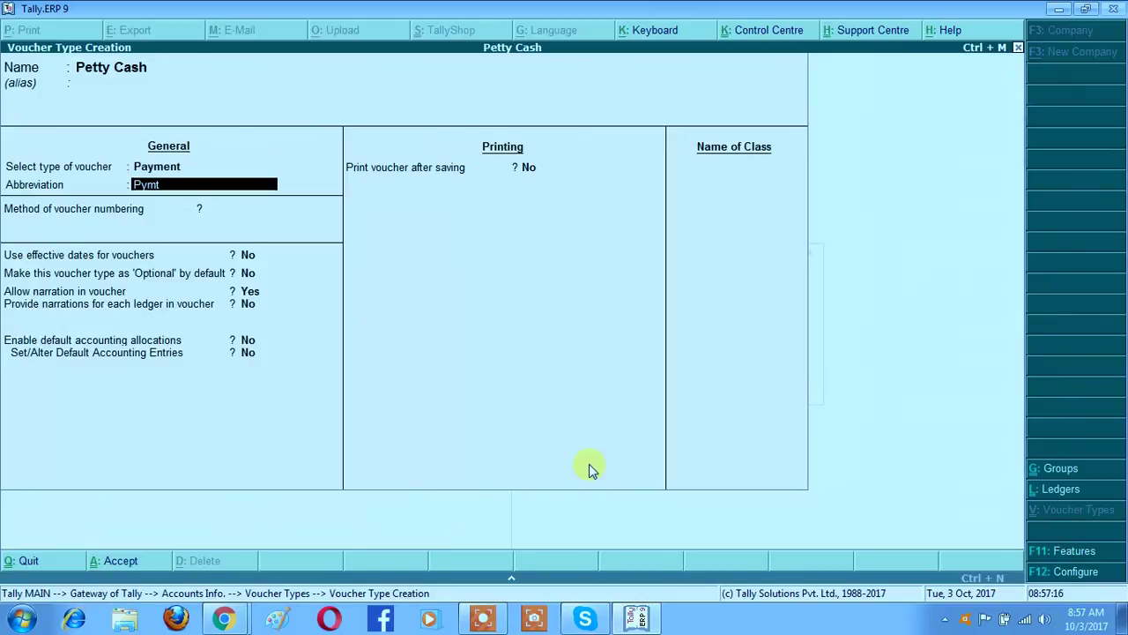
pyautogui.press('Return')
pyautogui.press('Return')
pyautogui.press('Return')
pyautogui.press('Return')
pyautogui.press('Return')
pyautogui.press('Return')
pyautogui.press('Return')
pyautogui.press('Return')
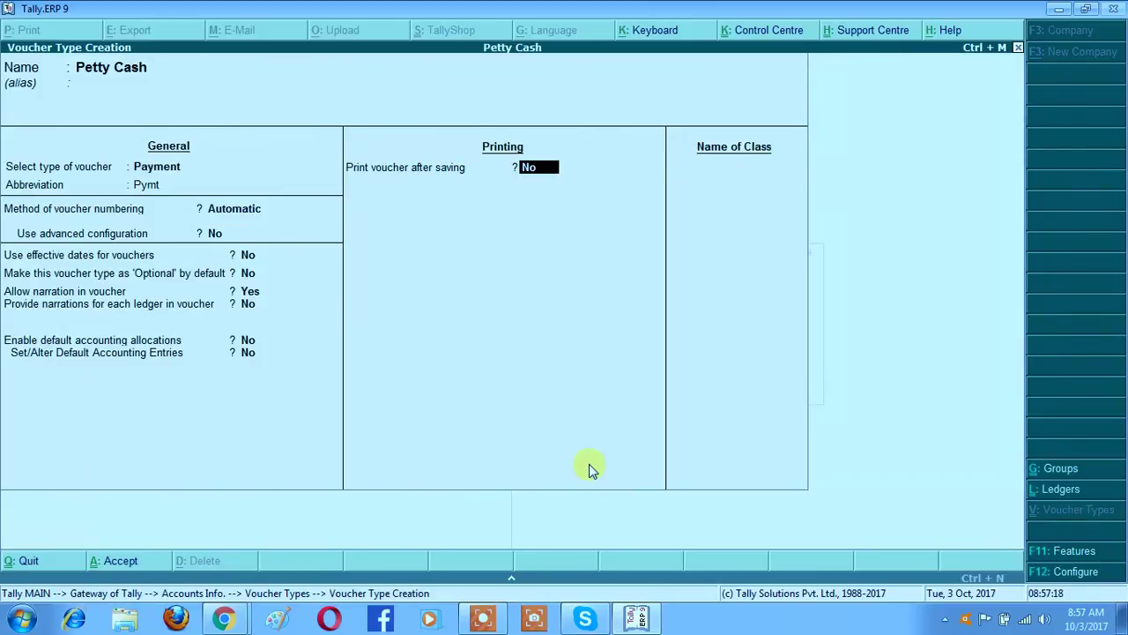
pyautogui.press('Return')
# - Add a Petty Cash class excluding Bank Accounts and Cash-in-Hand, linked to the Petty Cash ledger
pyautogui.write('Petty')
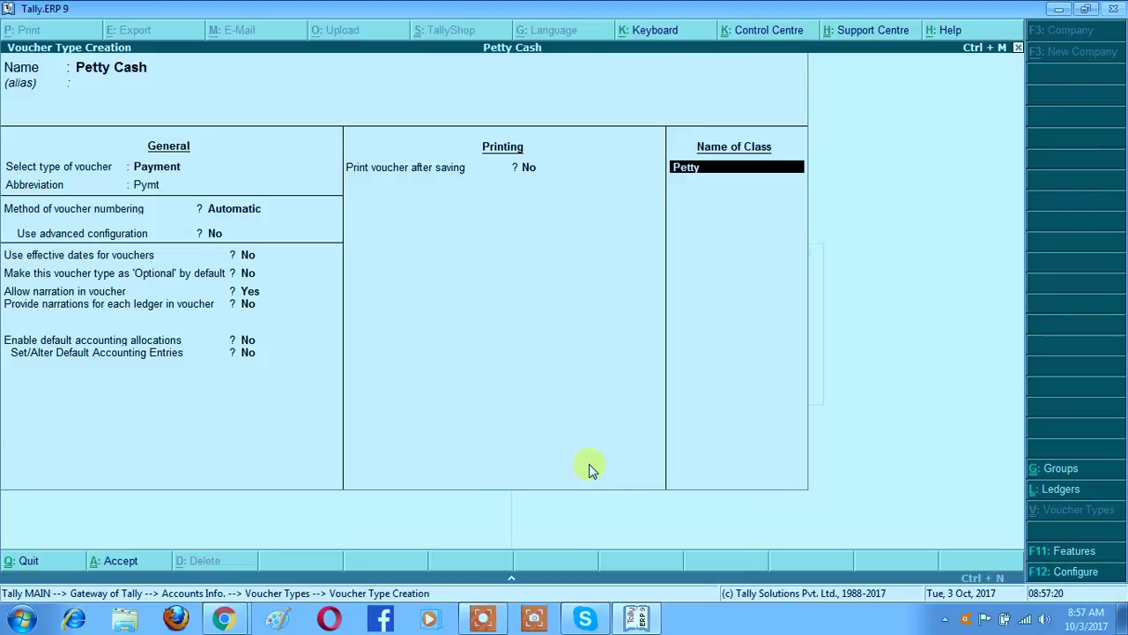
pyautogui.write(' Cash')
pyautogui.press('Return')
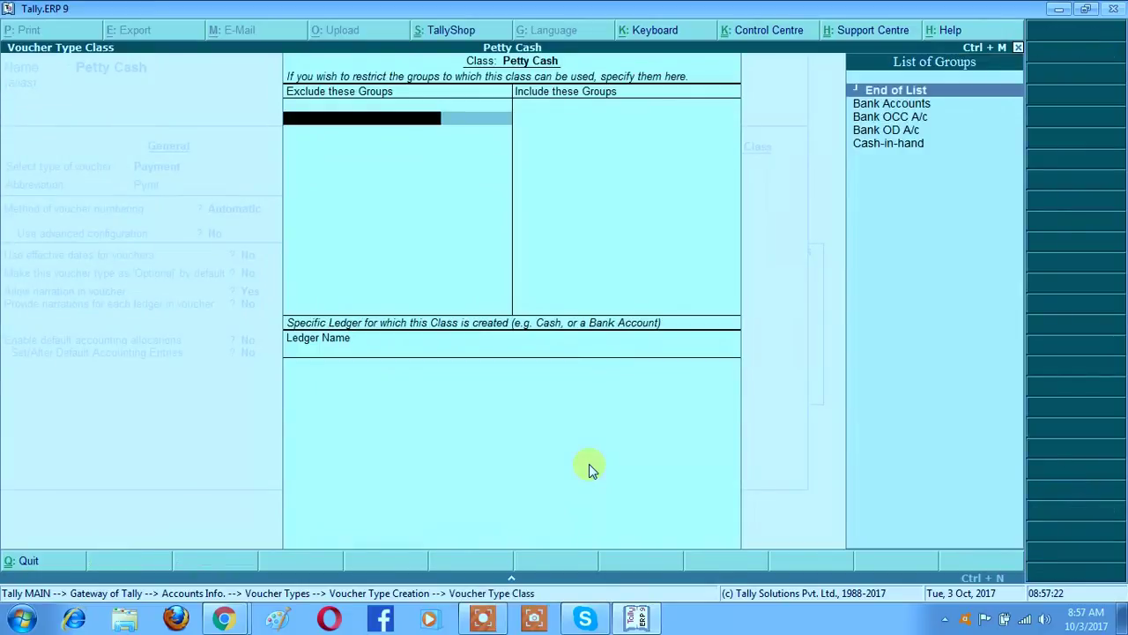
pyautogui.press('Down')
pyautogui.press('Return')
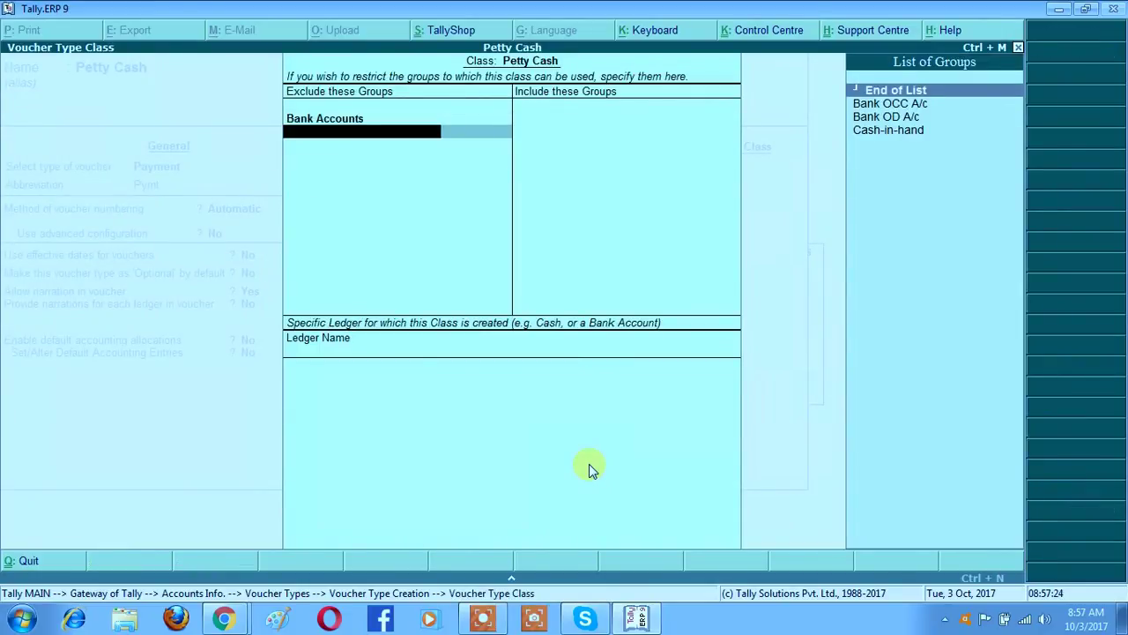
pyautogui.press('Down')
pyautogui.press('Down')
pyautogui.press('Down')
pyautogui.press('Return')
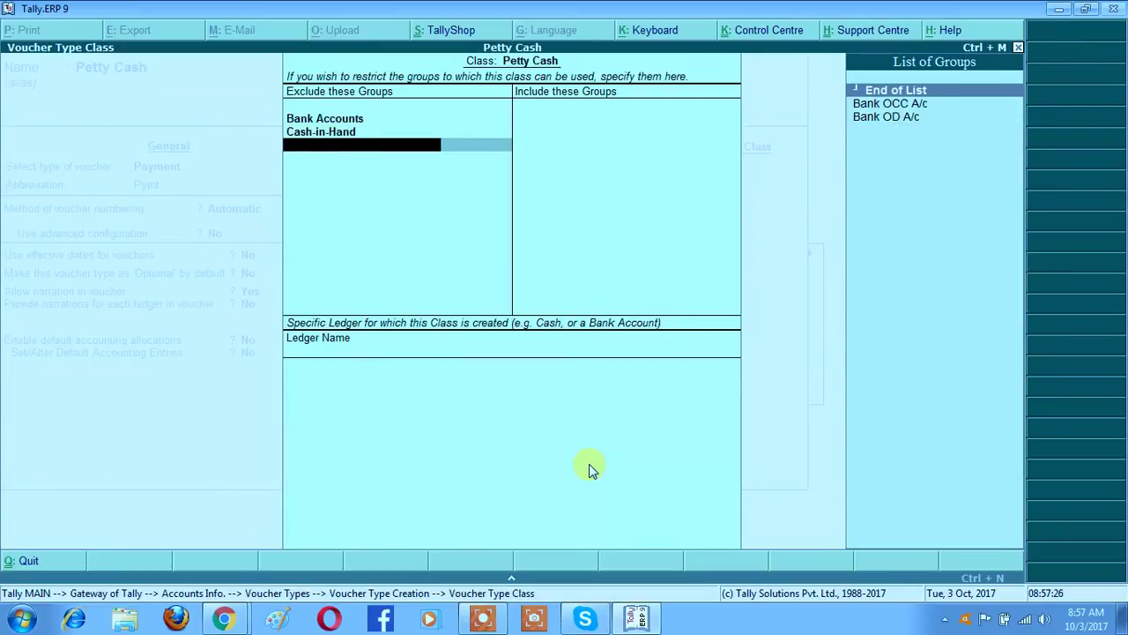
pyautogui.press('Return')
pyautogui.press('Return')
pyautogui.press('Down')
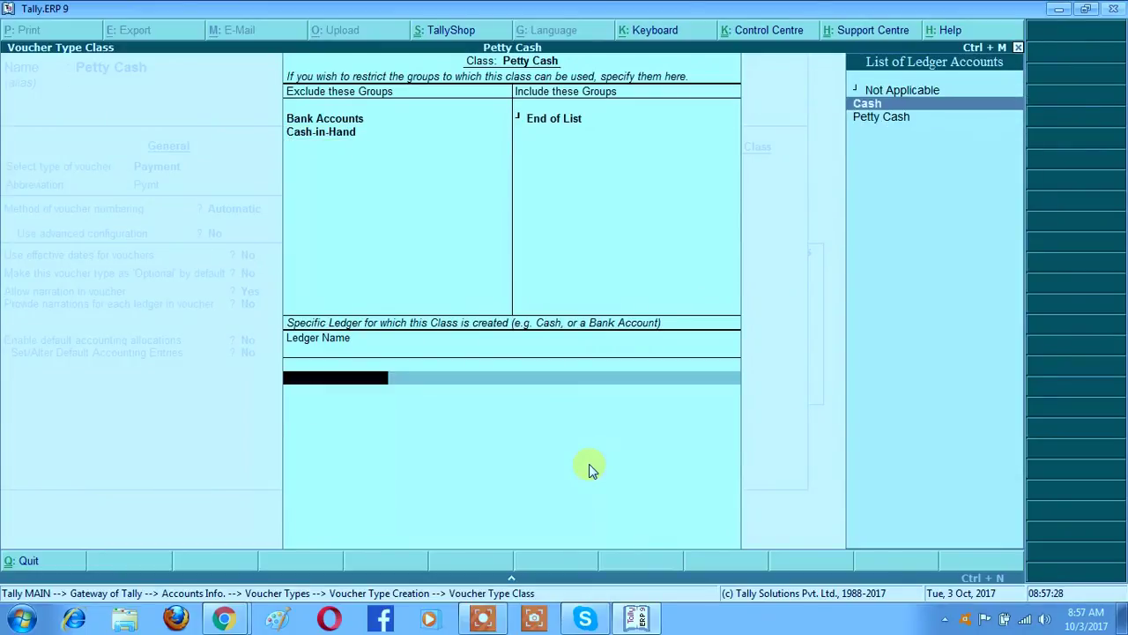
pyautogui.press('Down')
pyautogui.press('Return')
pyautogui.press('Return')
pyautogui.press('Escape')
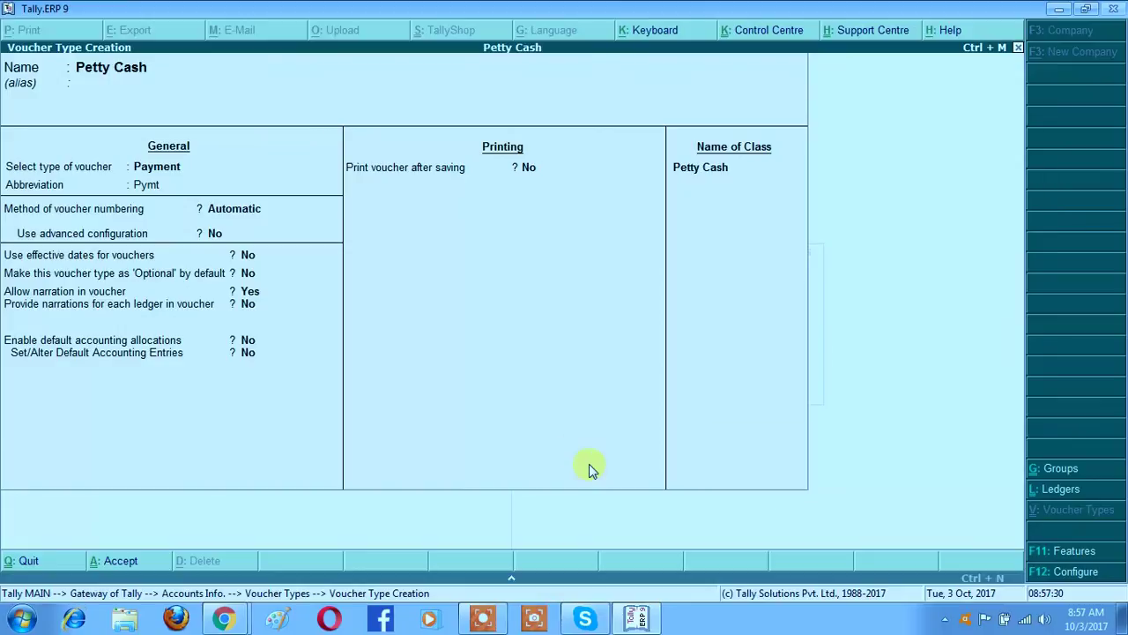
# - Start an accounting voucher of the Petty Cash type using the Petty Cash class
pyautogui.hotkey('ctrl', 'a')
pyautogui.press('Escape')
pyautogui.press('Escape')
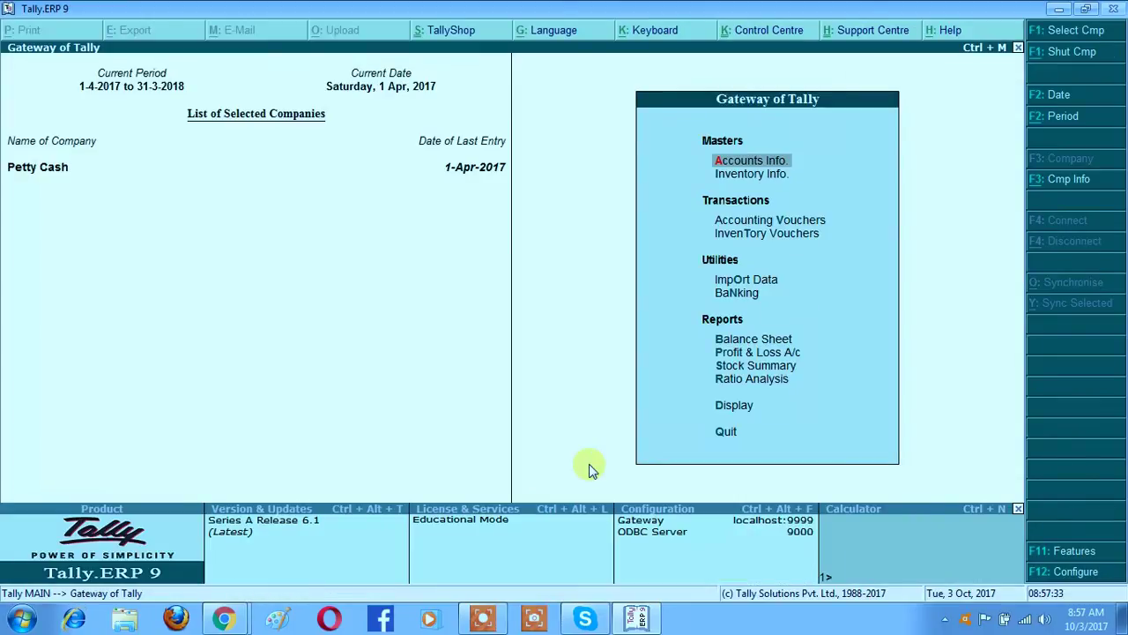
pyautogui.press('Down')
pyautogui.press('Down')
pyautogui.press('Return')
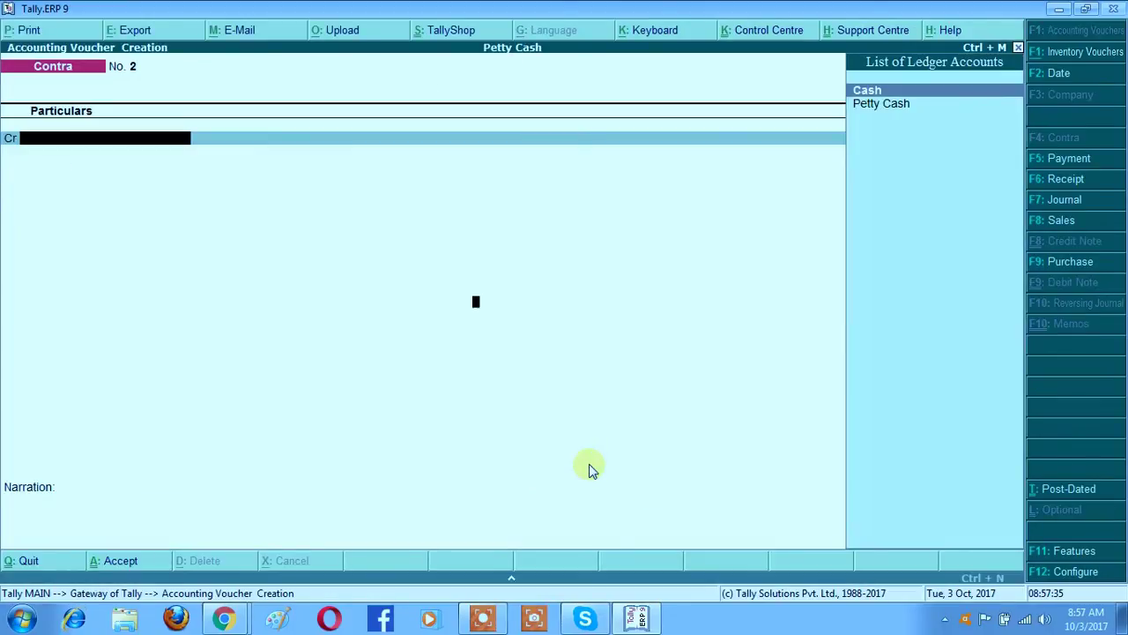
pyautogui.press('F5')
pyautogui.press('Down')
pyautogui.press('Return')
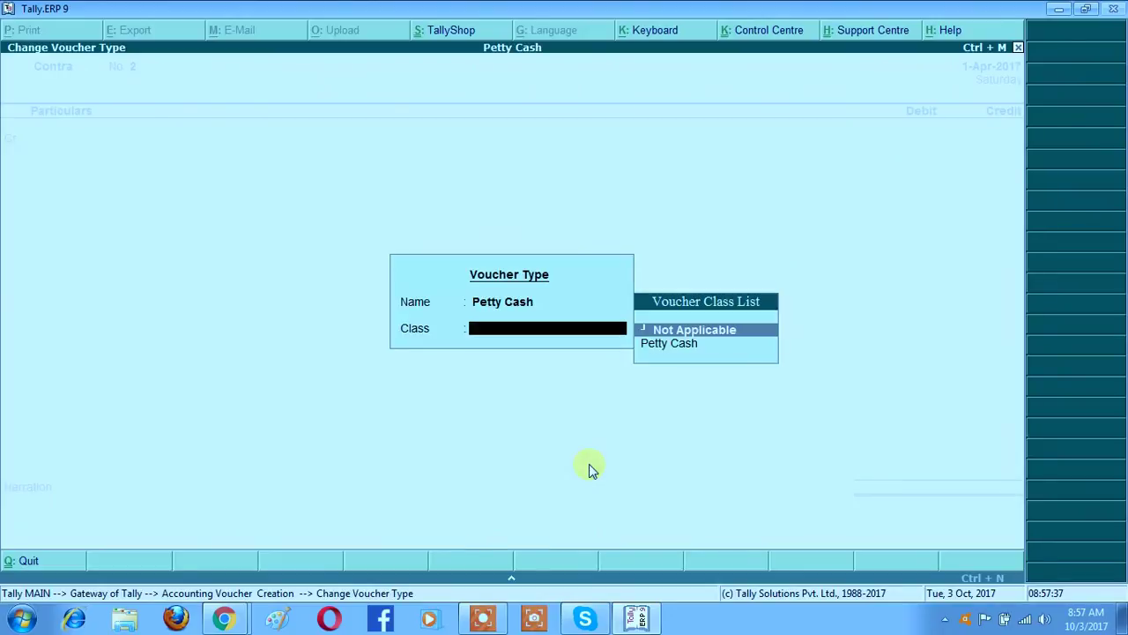
pyautogui.press('Down')
pyautogui.press('Return')
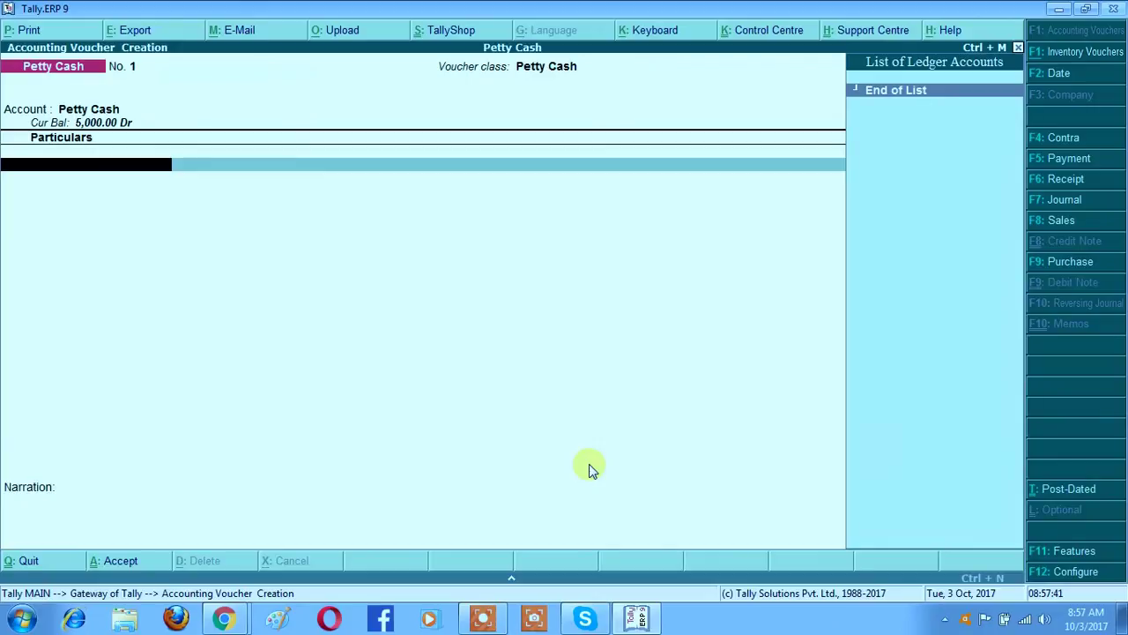
# - Create a 'Conveyance A/c' ledger under Indirect Expenses from within the voucher
pyautogui.hotkey('alt', 'c')
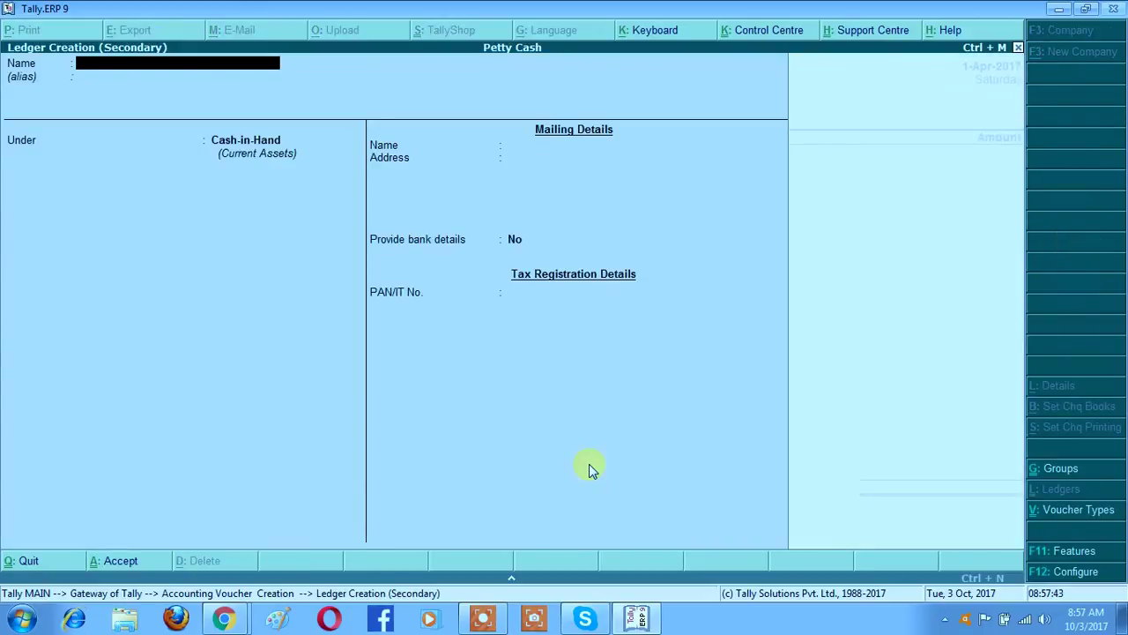
pyautogui.write('Con')
pyautogui.write('veyance A')
pyautogui.write('/c')
pyautogui.press('Return')
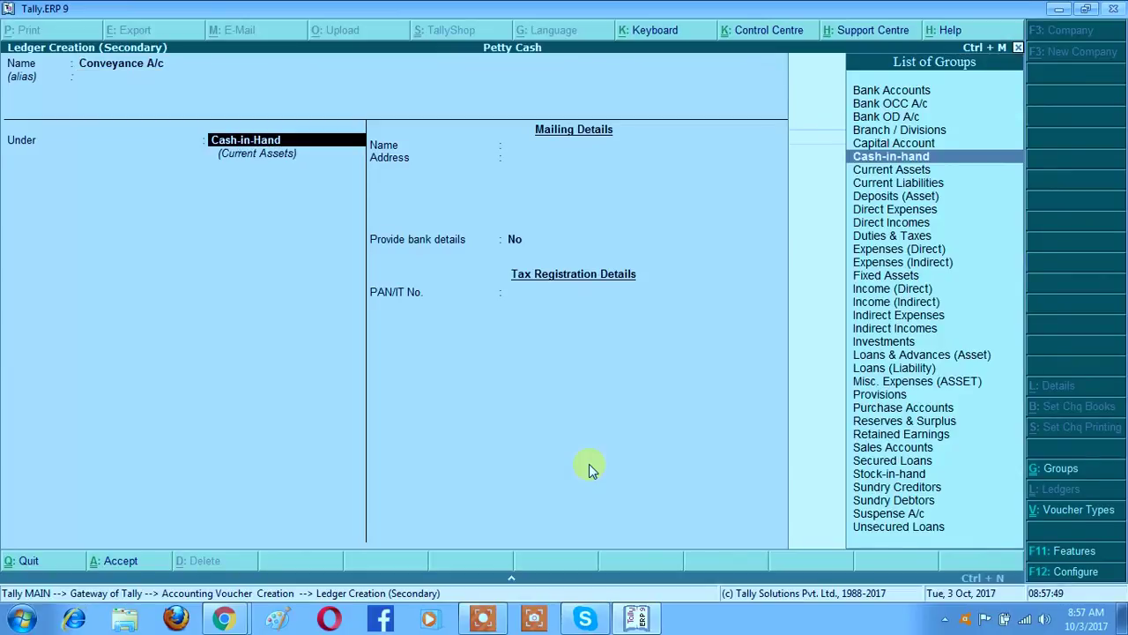
pyautogui.write('Ind')
pyautogui.press('Return')
pyautogui.press('Return')
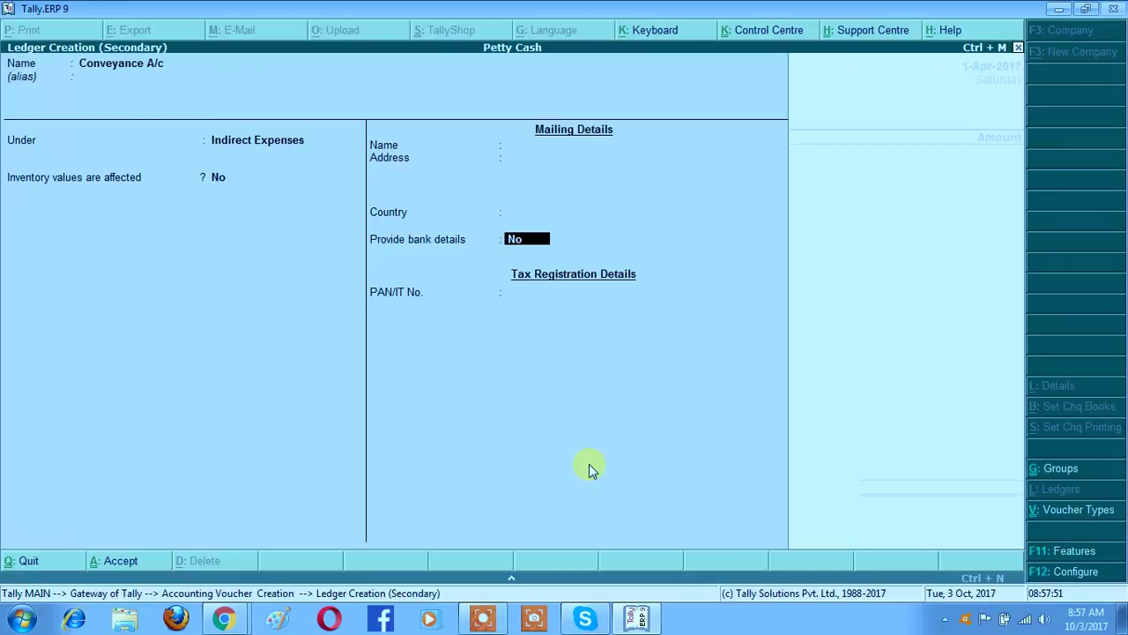
pyautogui.press('Return')
pyautogui.press('Return')
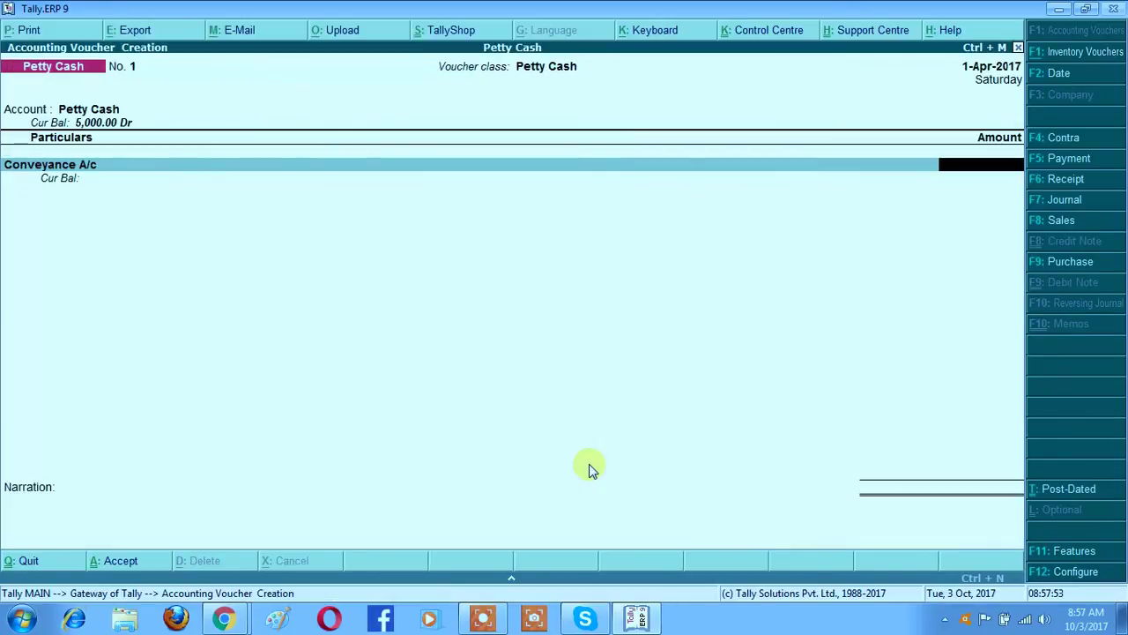
# - Enter 500 for Conveyance A/c with narration 'being conveyance paid to' the payee, and save
pyautogui.write('500')
pyautogui.press('Return')
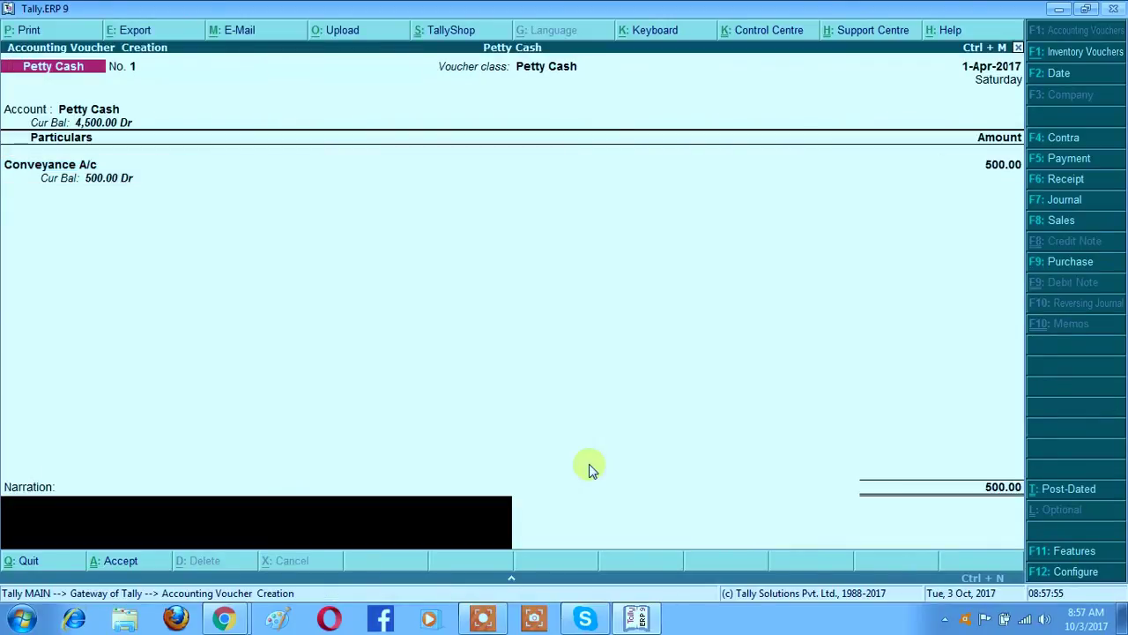
pyautogui.write('bein')
pyautogui.write('g conveya')
pyautogui.write('nce paid to')
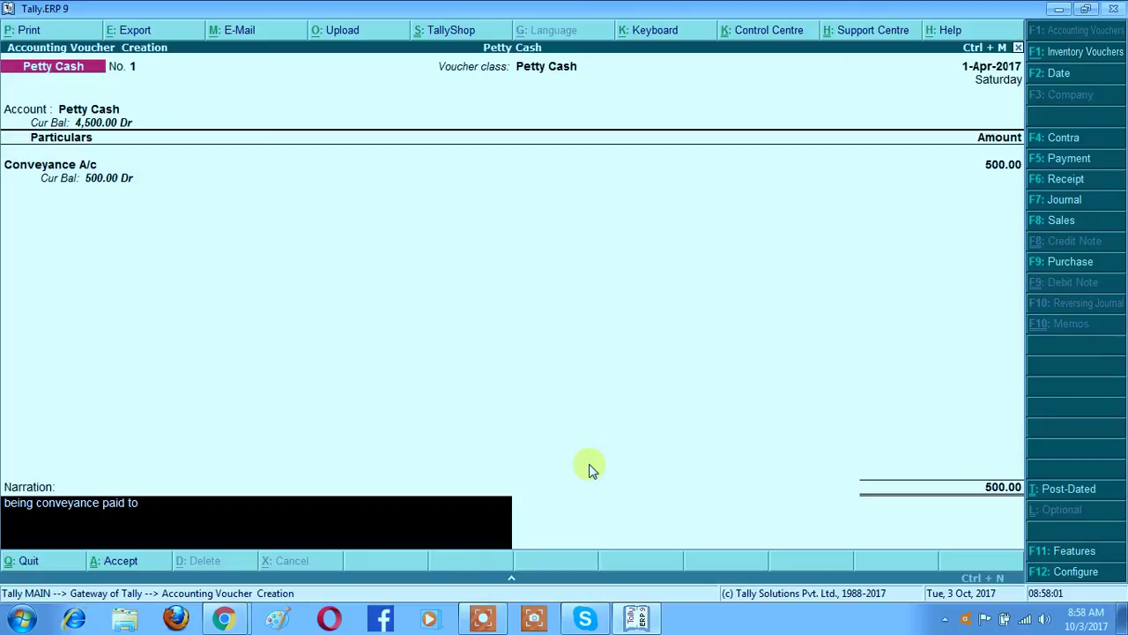
pyautogui.write(' mahesh')
pyautogui.press('Return')
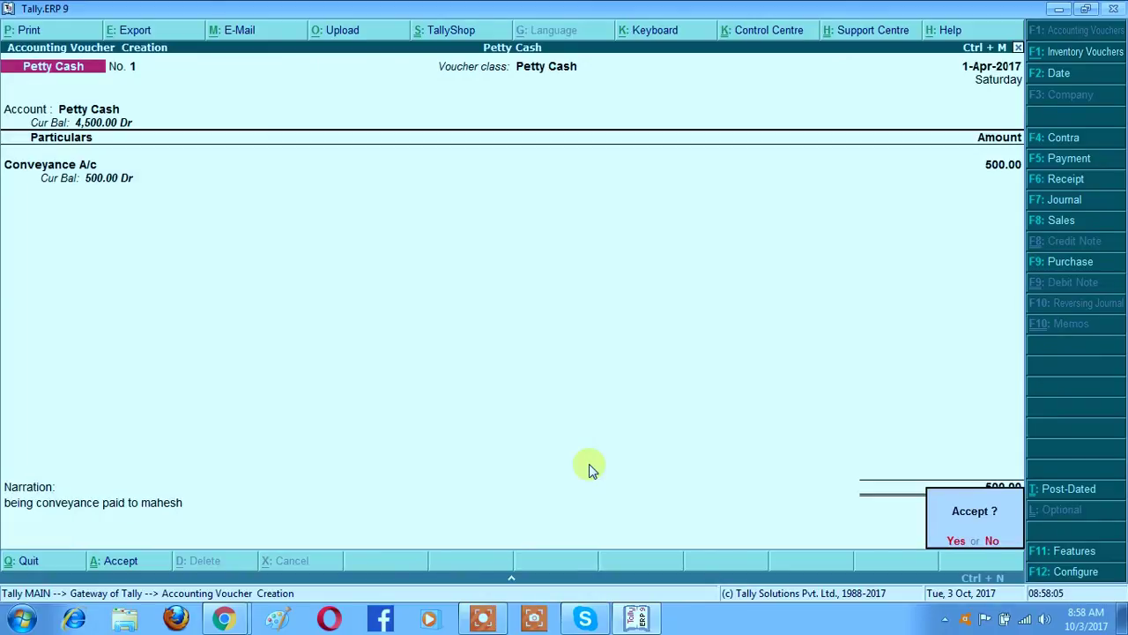
pyautogui.press('Return')
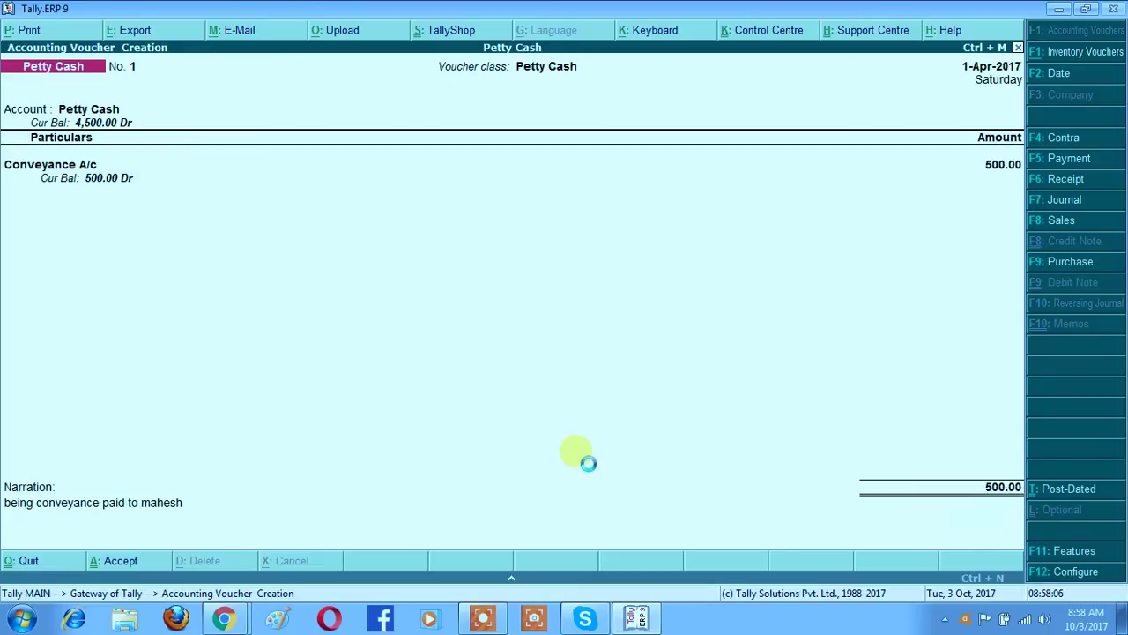
pyautogui.press('Escape')
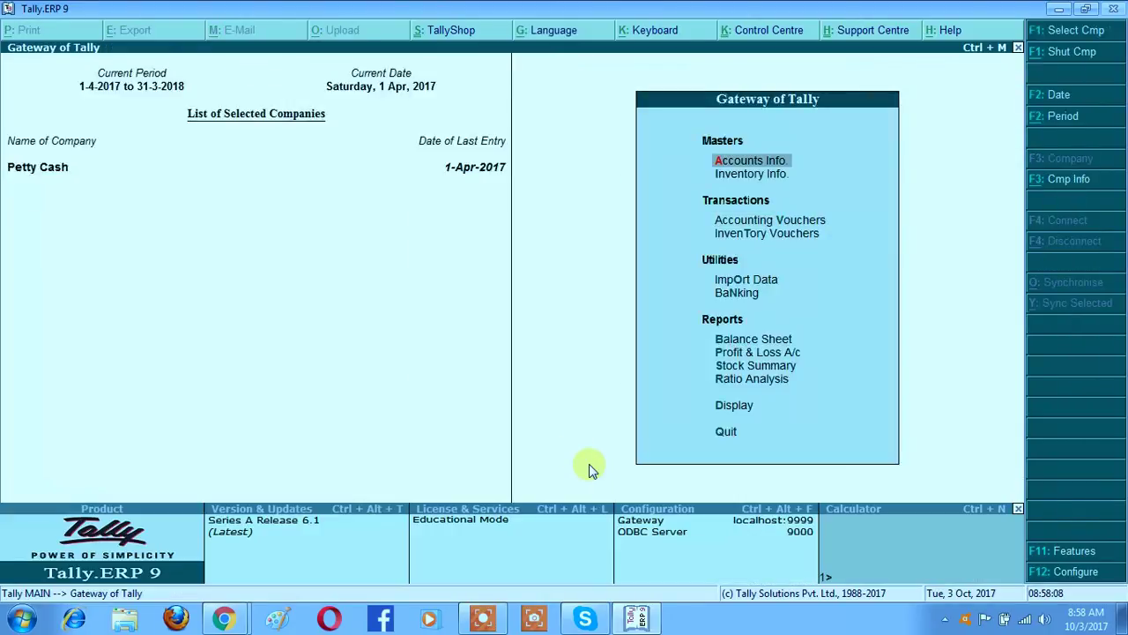
# - Open the Conveyance A/c voucher from the Day Book and start printing it
pyautogui.press('d')
pyautogui.press('d')
pyautogui.press('Down')
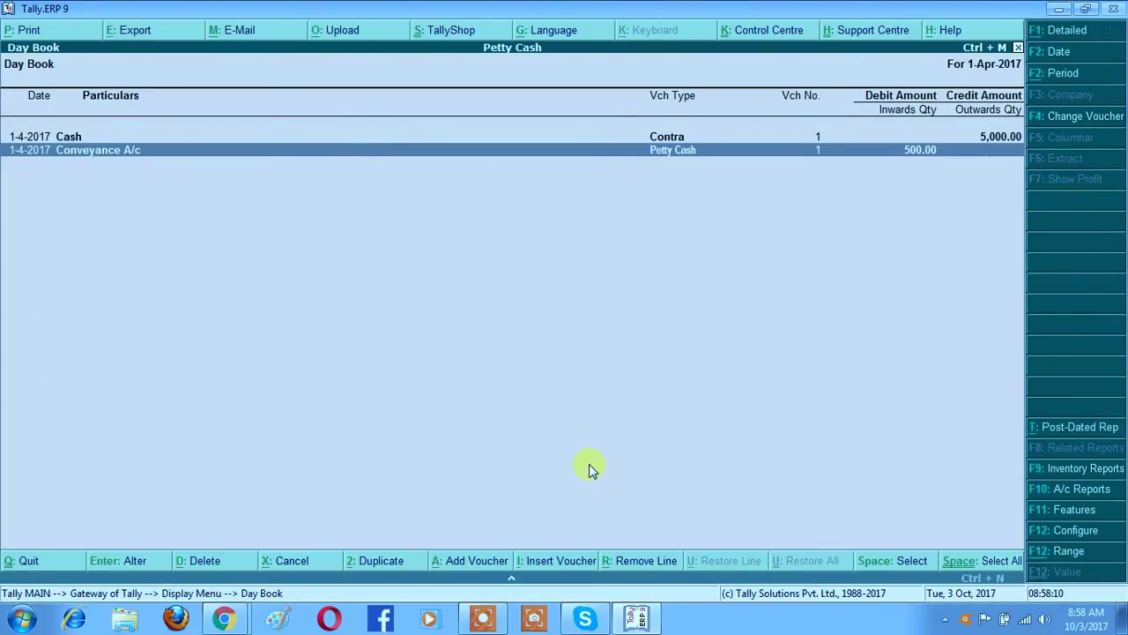
pyautogui.press('Return')
pyautogui.hotkey('alt', 'p')
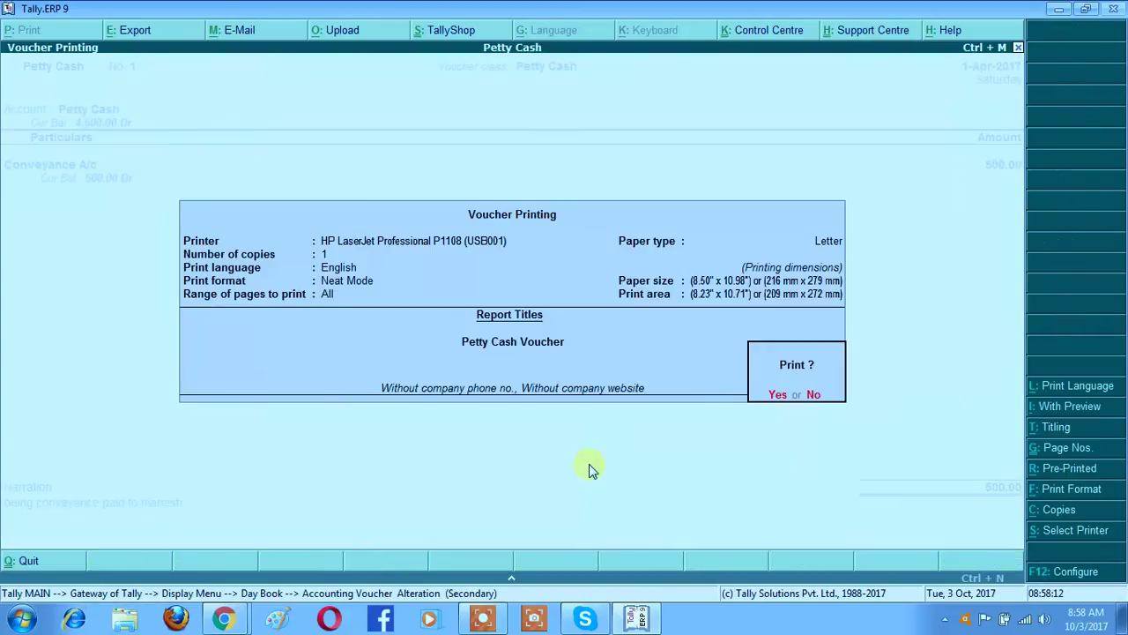
pyautogui.press('Return')
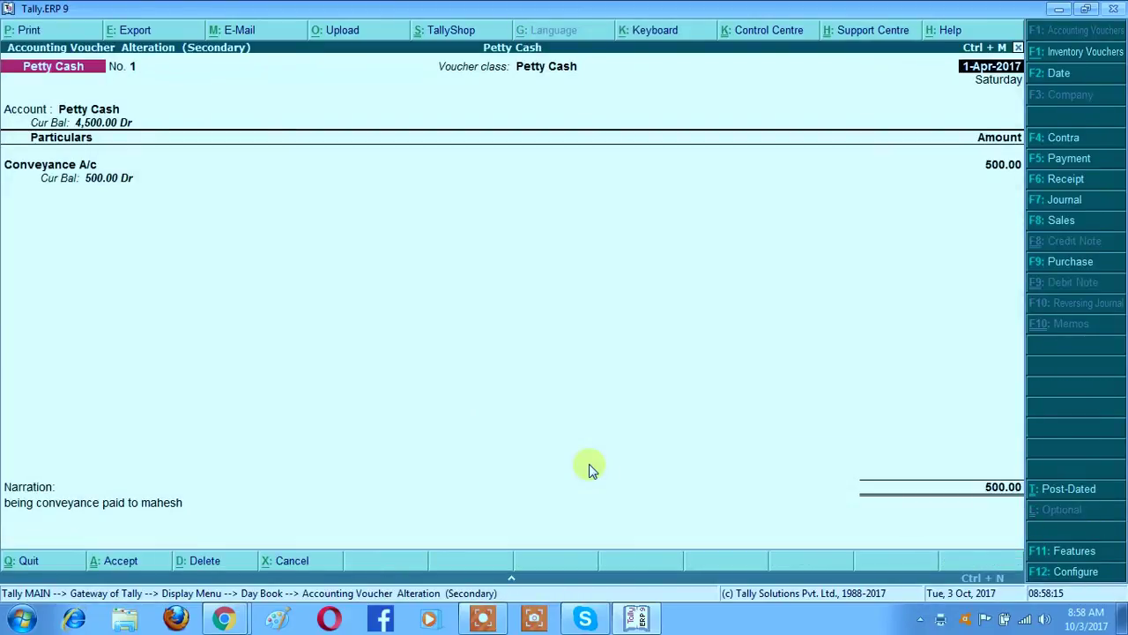
# - Print the voucher with preview and zoom in to inspect the Petty Cash Voucher
pyautogui.hotkey('alt', 'p')
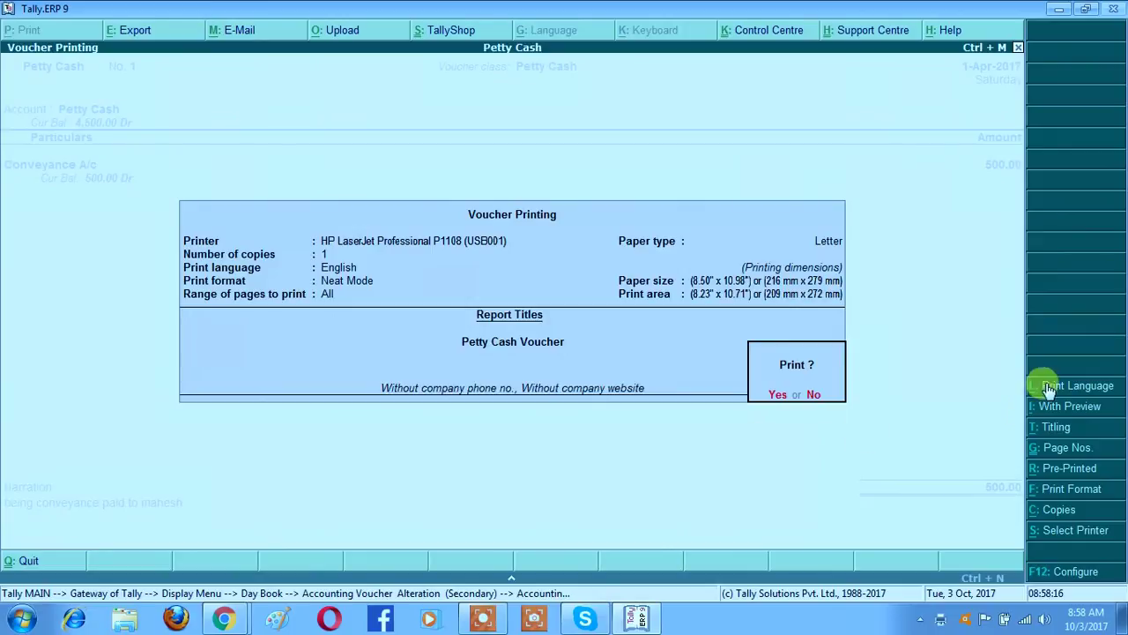
pyautogui.click(1048, 414)
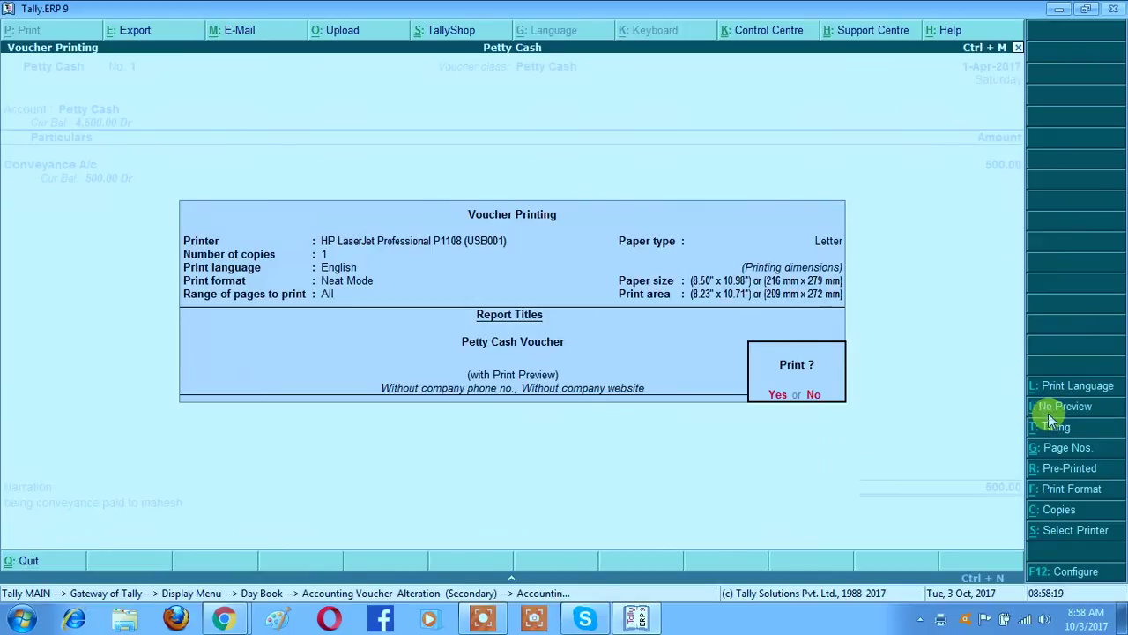
pyautogui.click(779, 396)
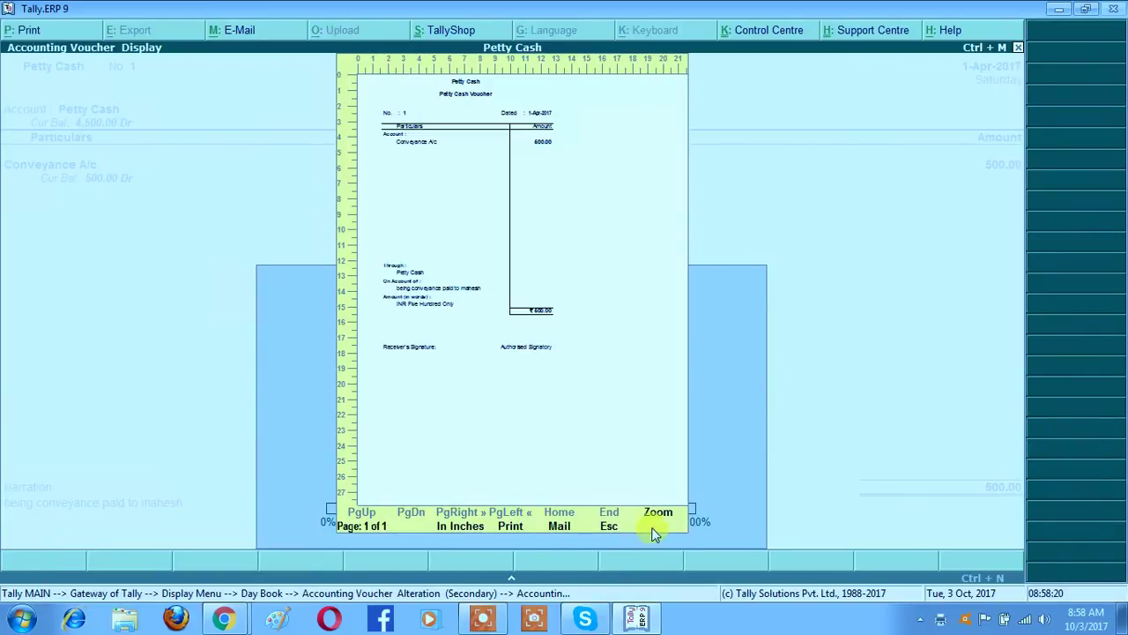
pyautogui.click(659, 513)
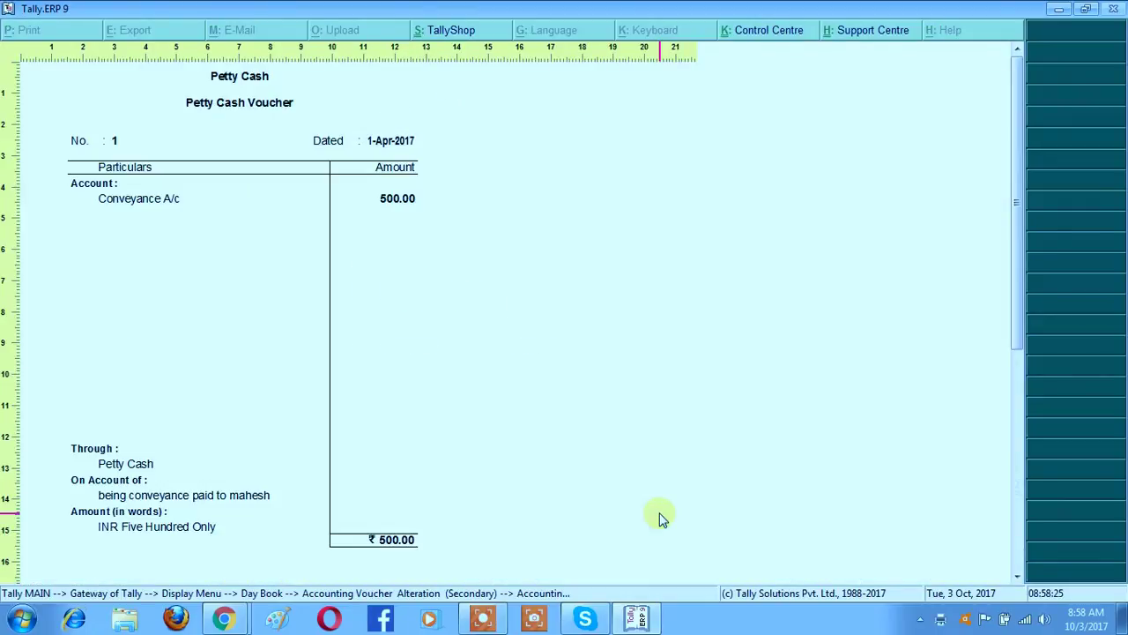
pyautogui.scroll(-1, 659, 519)
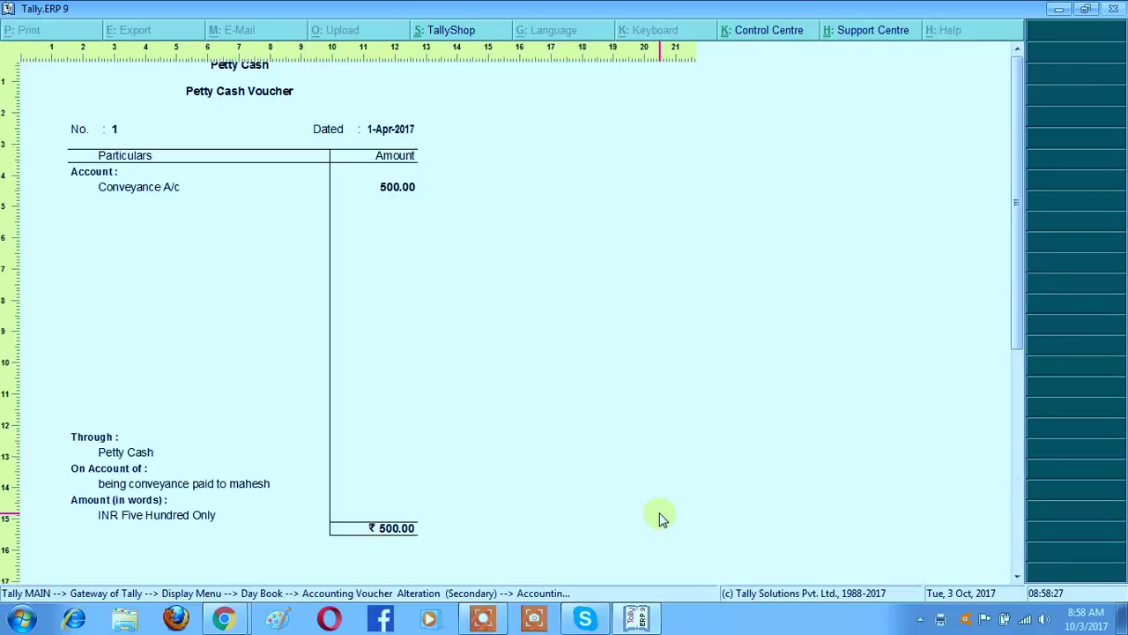
pyautogui.scroll(-2, 660, 518)
pyautogui.scroll(-2, 659, 519)
pyautogui.scroll(-1, 663, 518)
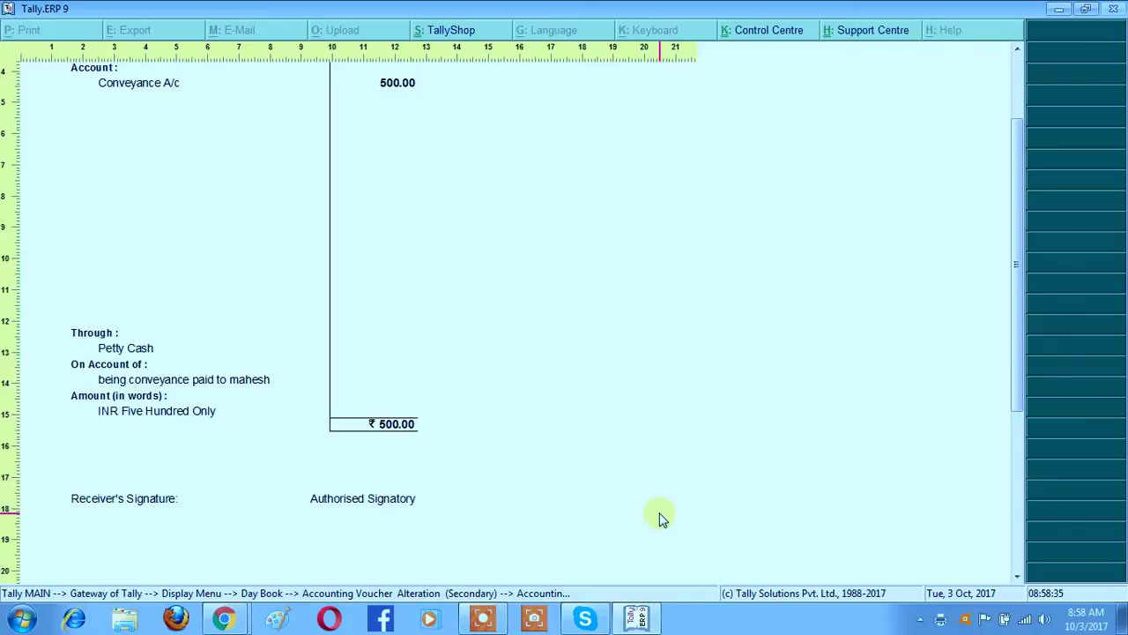
pyautogui.click(663, 519)
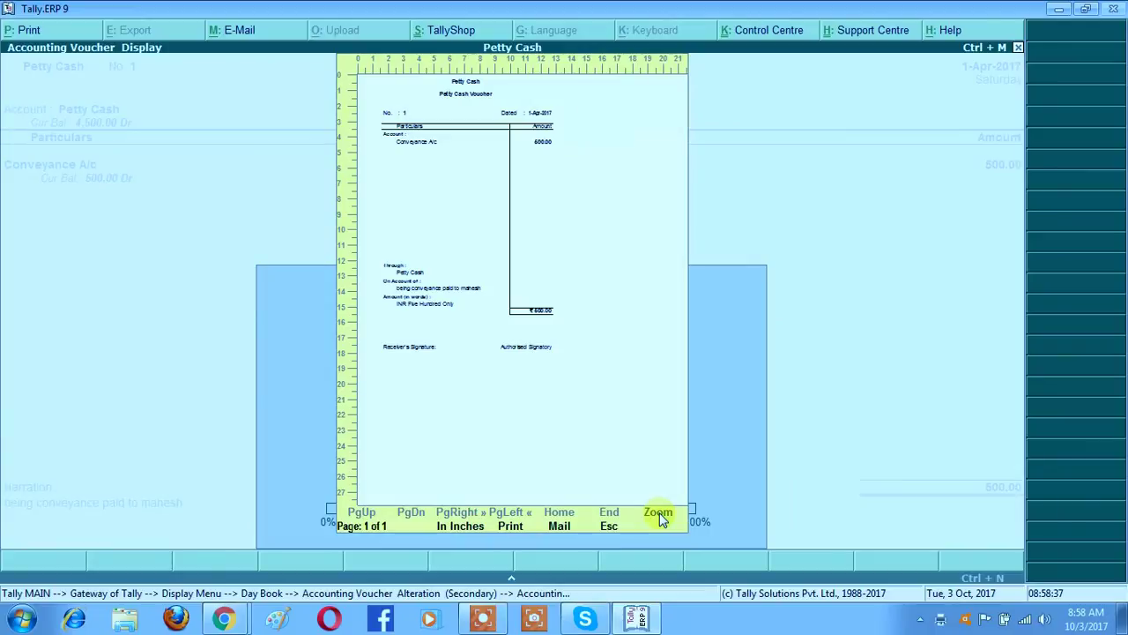